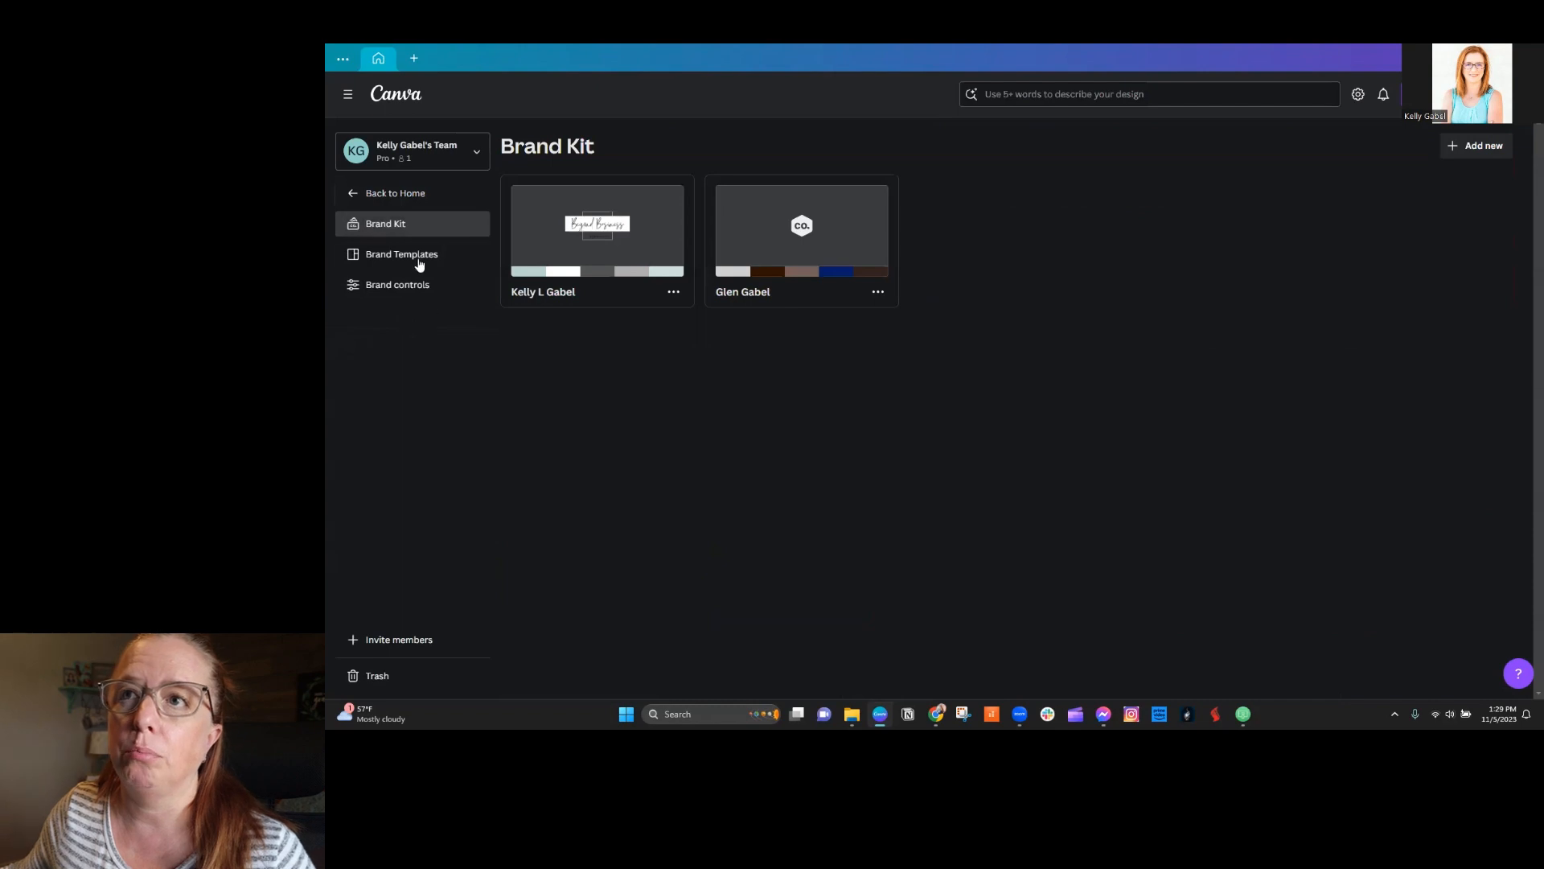
Step: Preview the first three pages of the KLG 10 Pins brand template and create a new design from it
{"action": "left_click", "coordinate": [363, 255]}
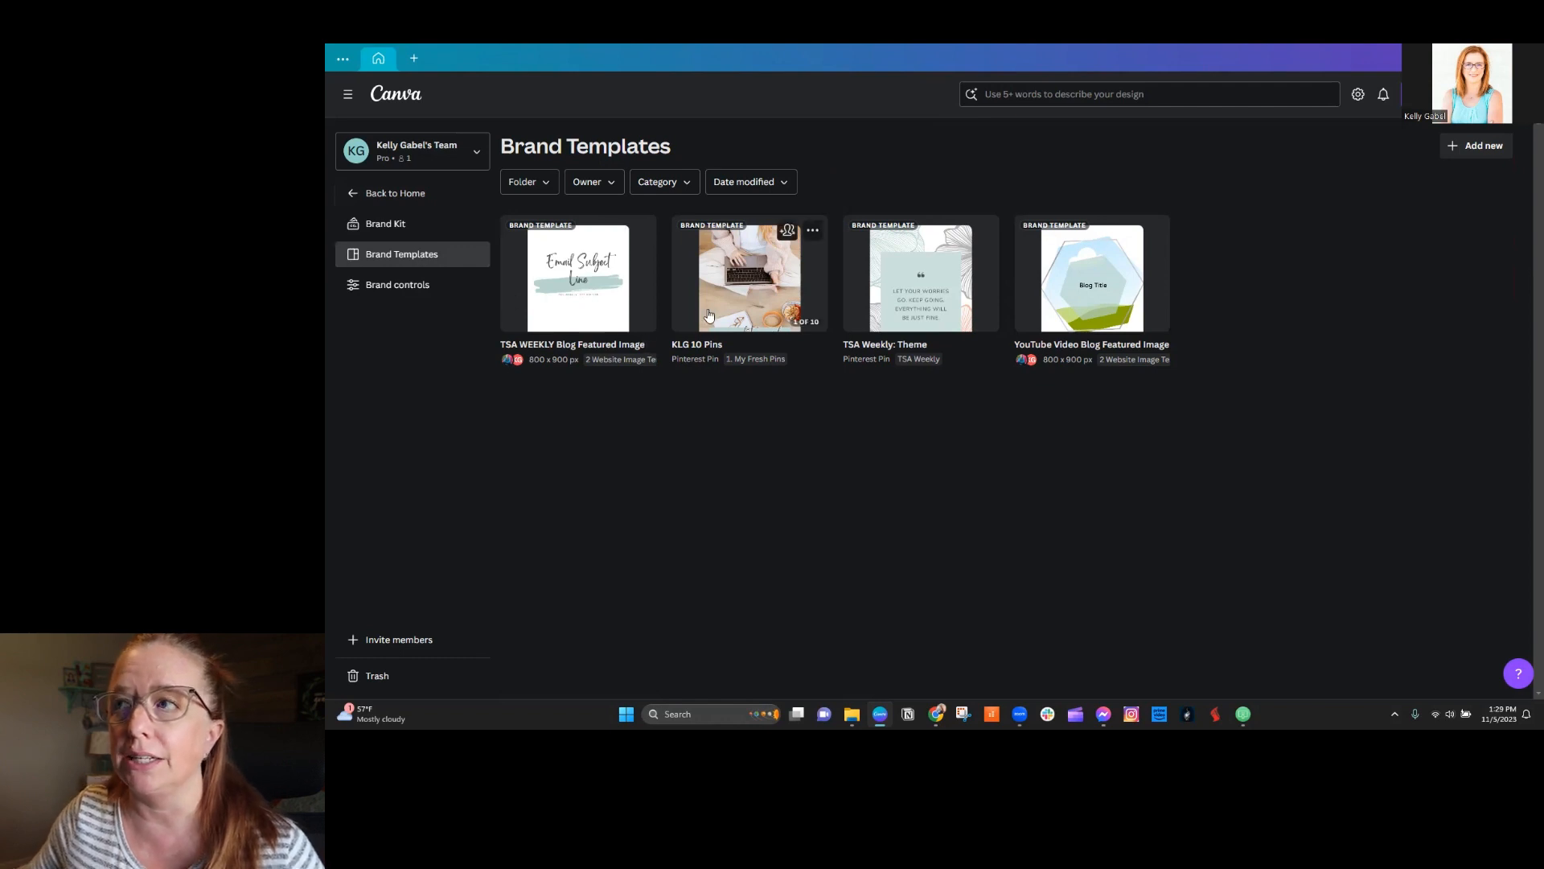
{"action": "left_click", "coordinate": [774, 322]}
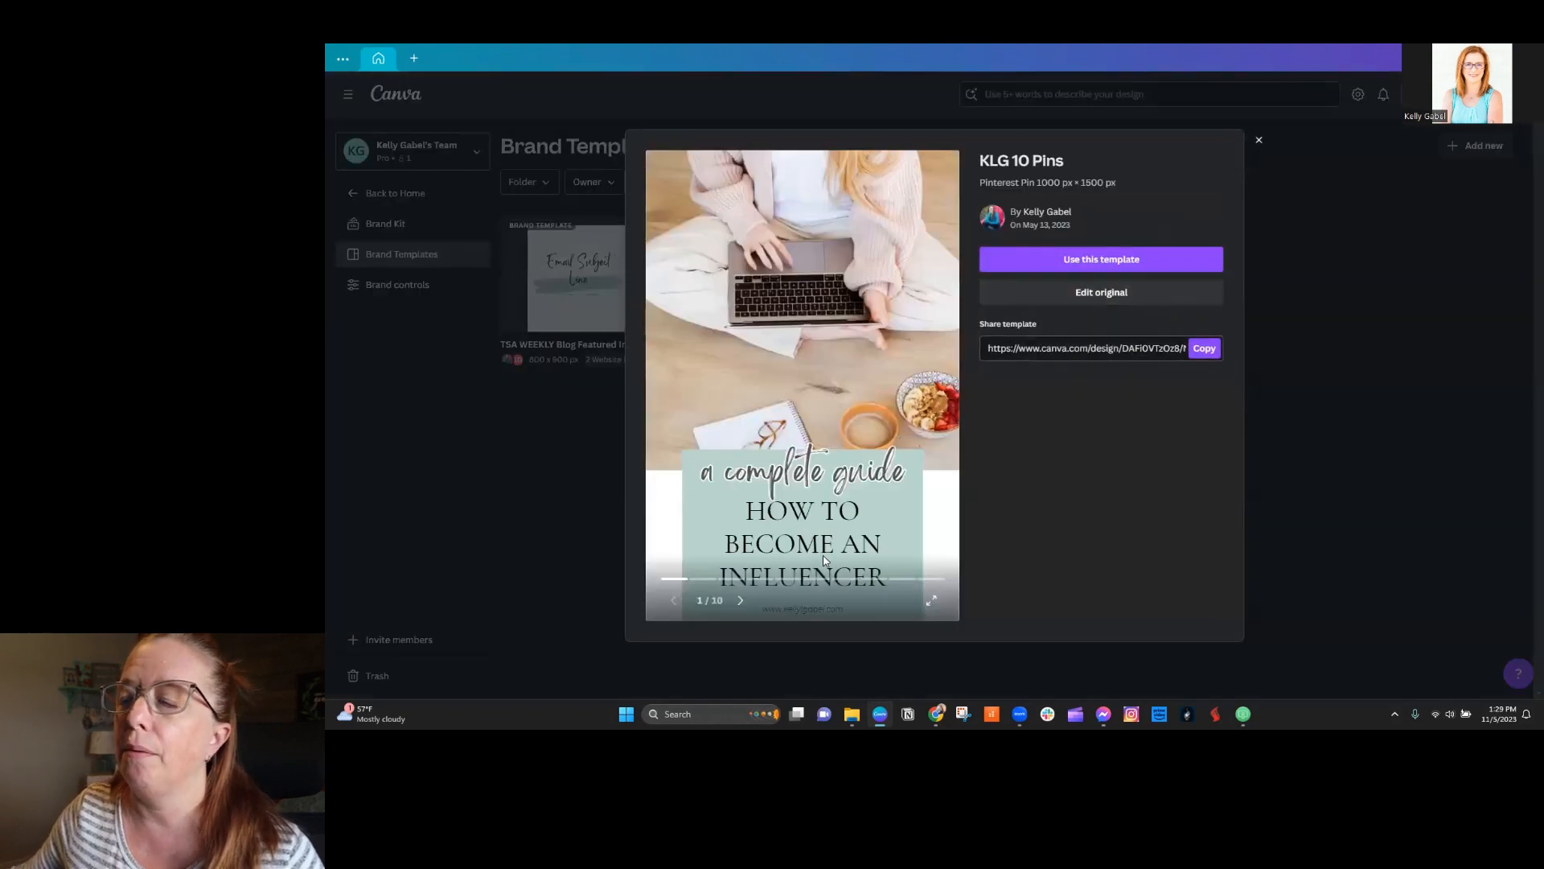
{"action": "left_click", "coordinate": [740, 600]}
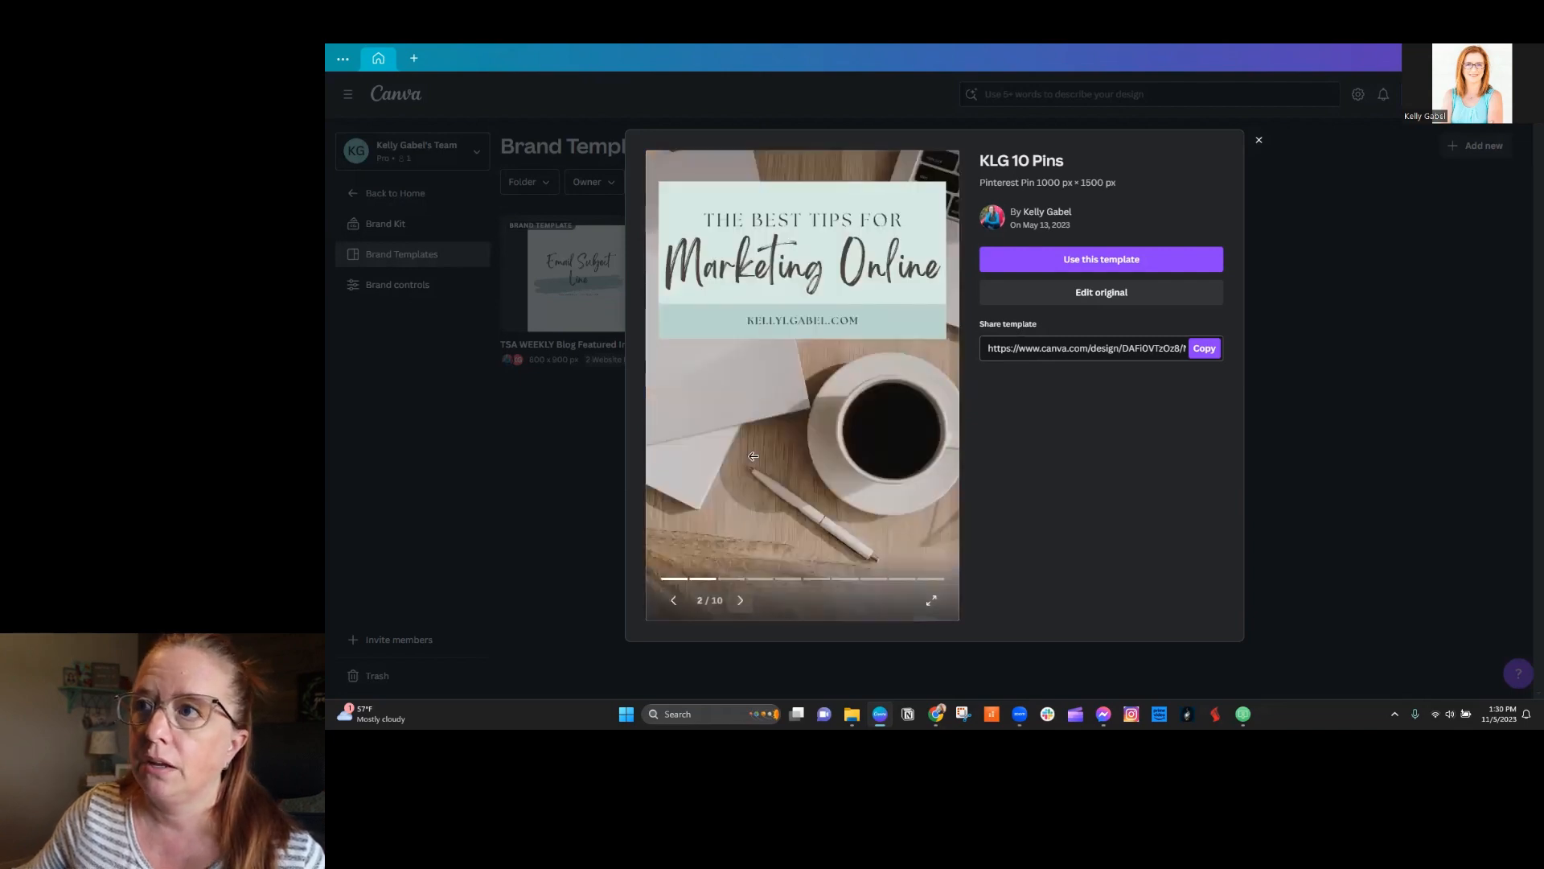
{"action": "left_click", "coordinate": [740, 600]}
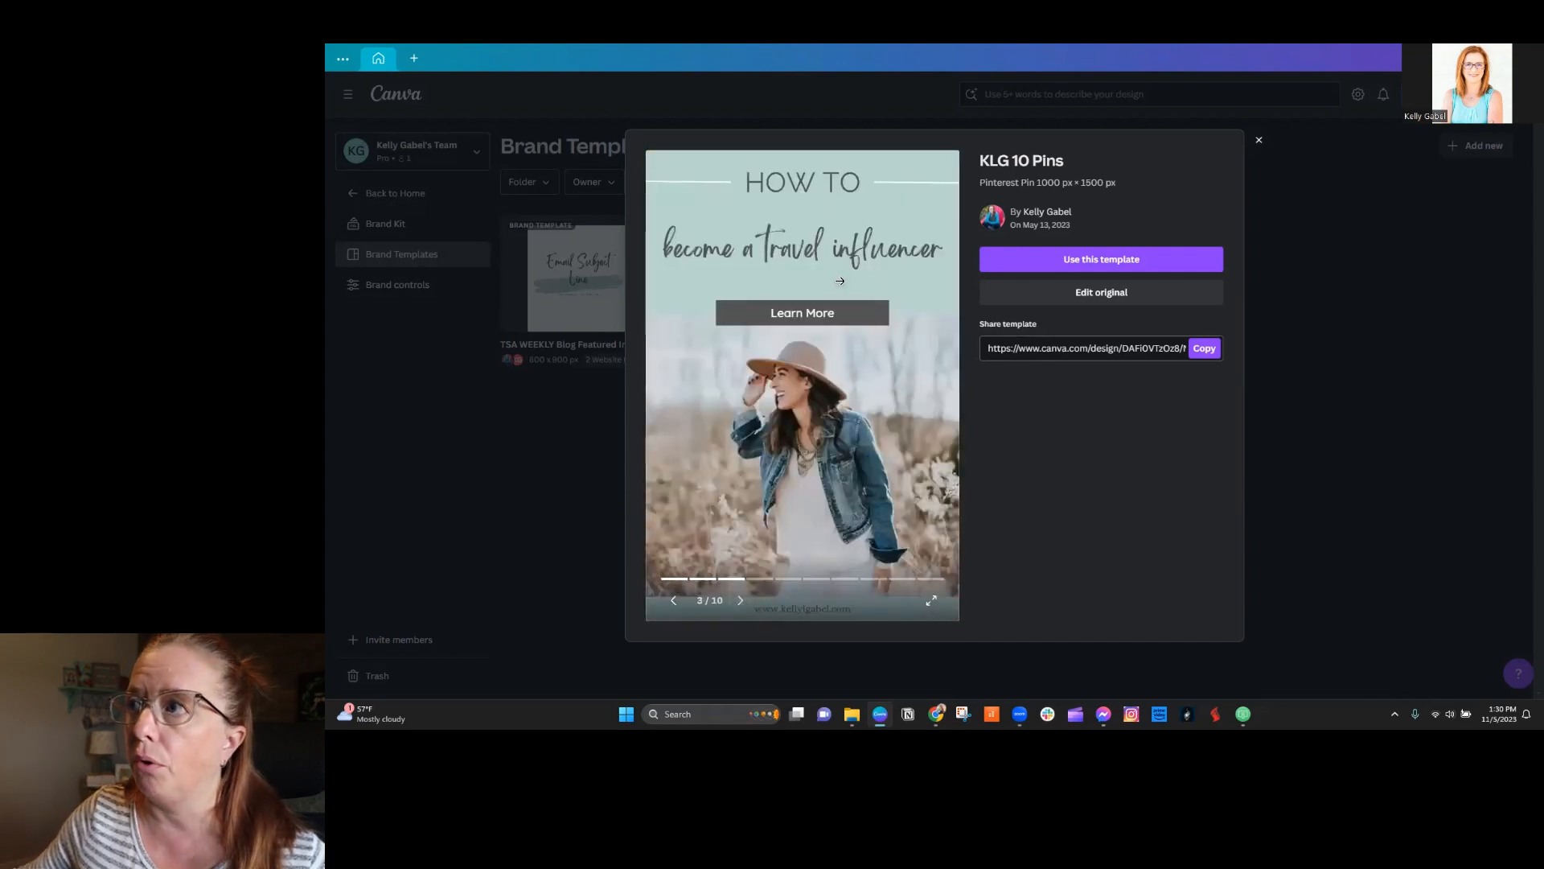
{"action": "left_click", "coordinate": [1072, 261]}
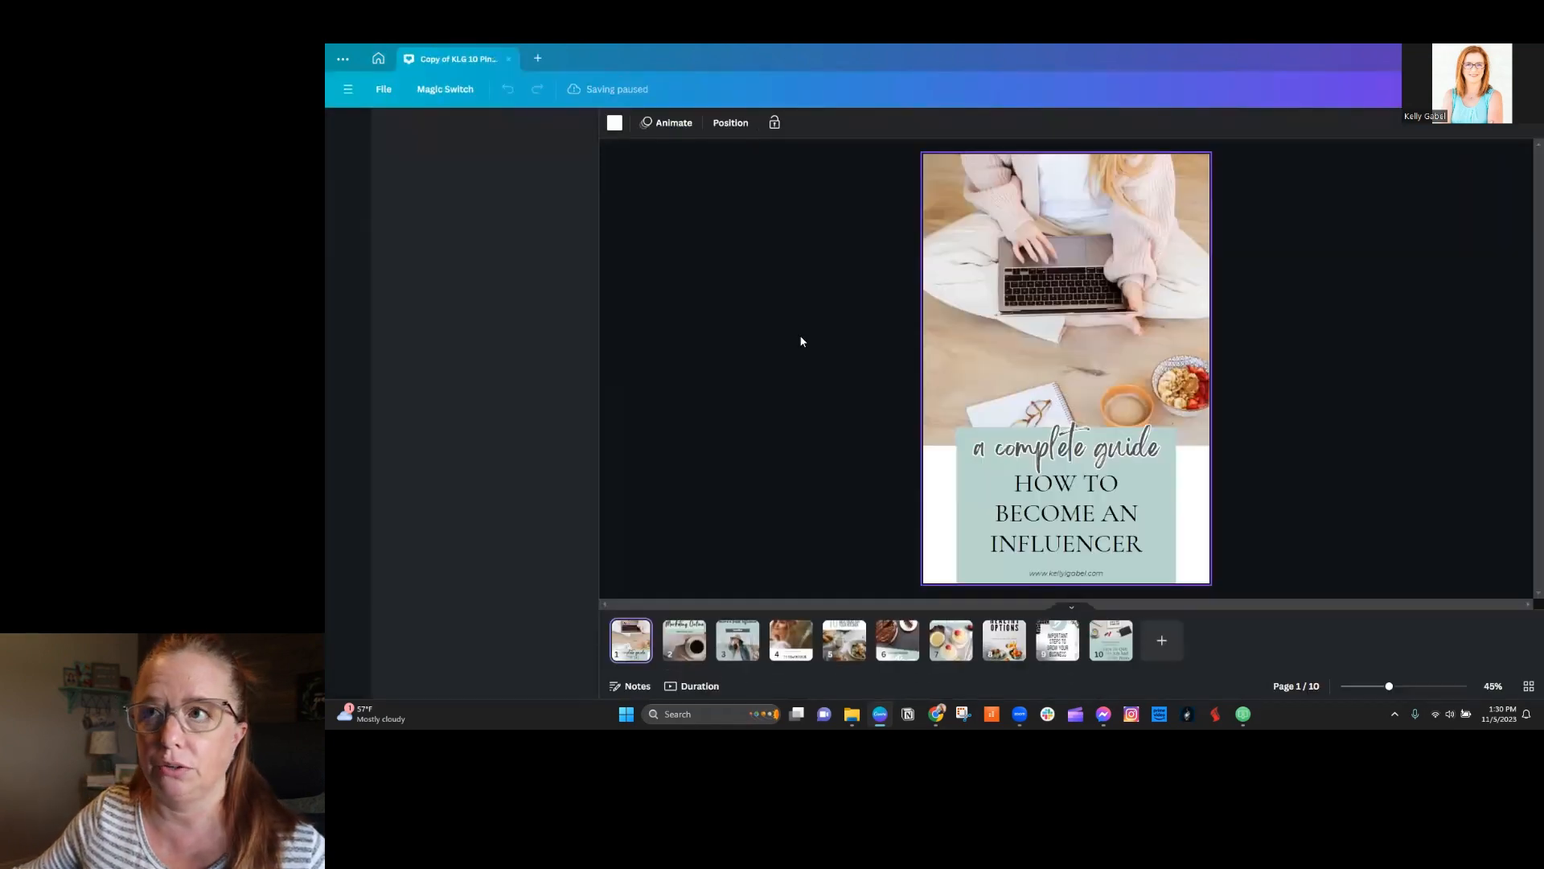
Step: Replace the "How to become an influencer" heading on page 1 with "USING BRAND TEMPLATES IN CANVA"
{"action": "double_click", "coordinate": [1043, 481]}
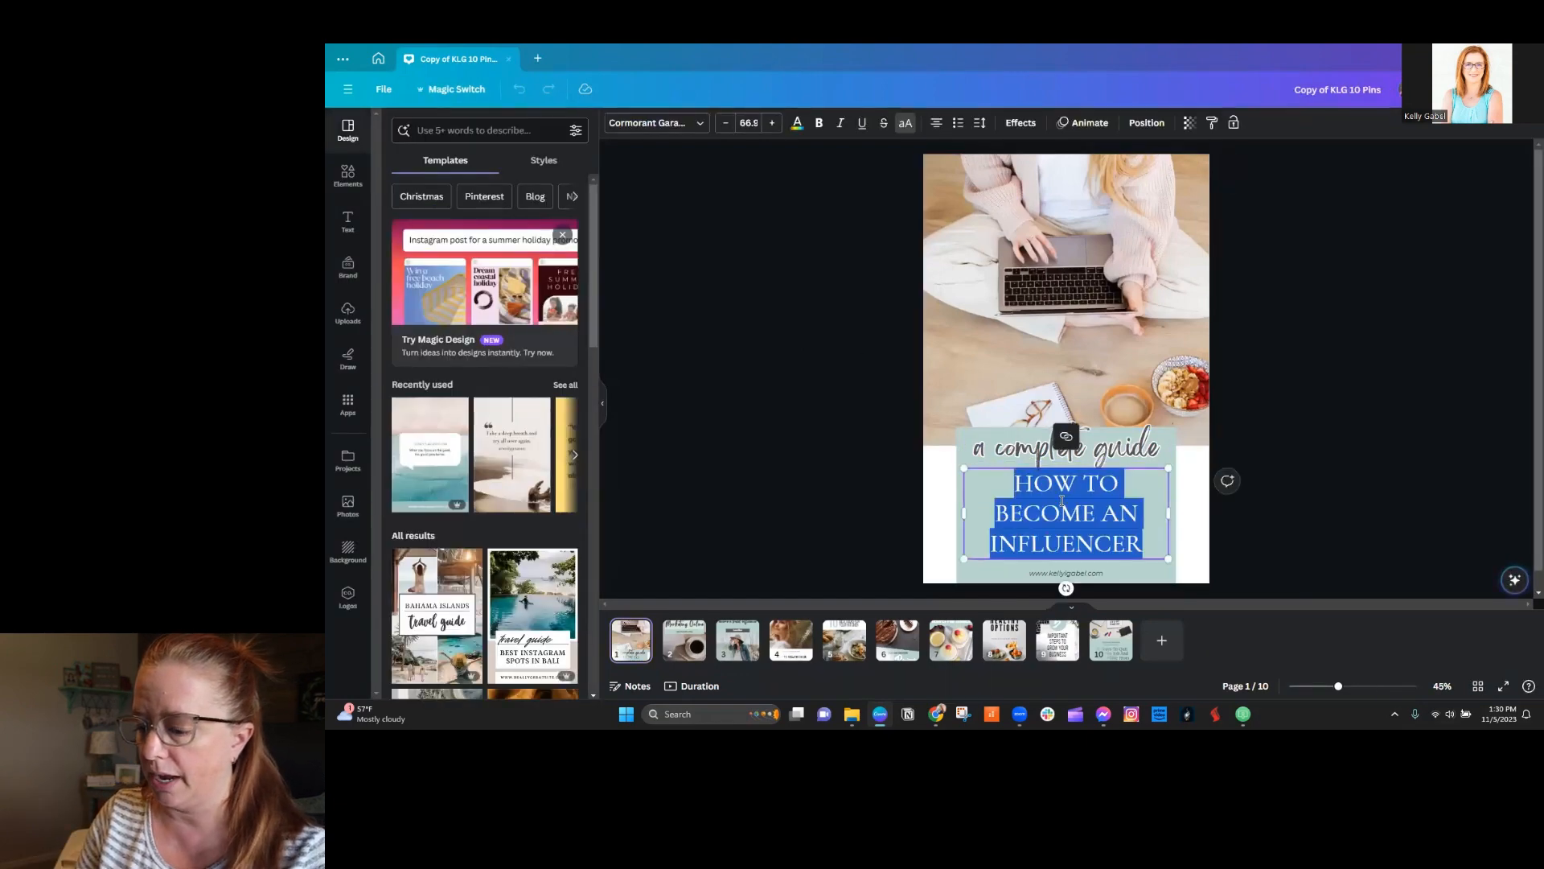
{"action": "type", "text": "USING "}
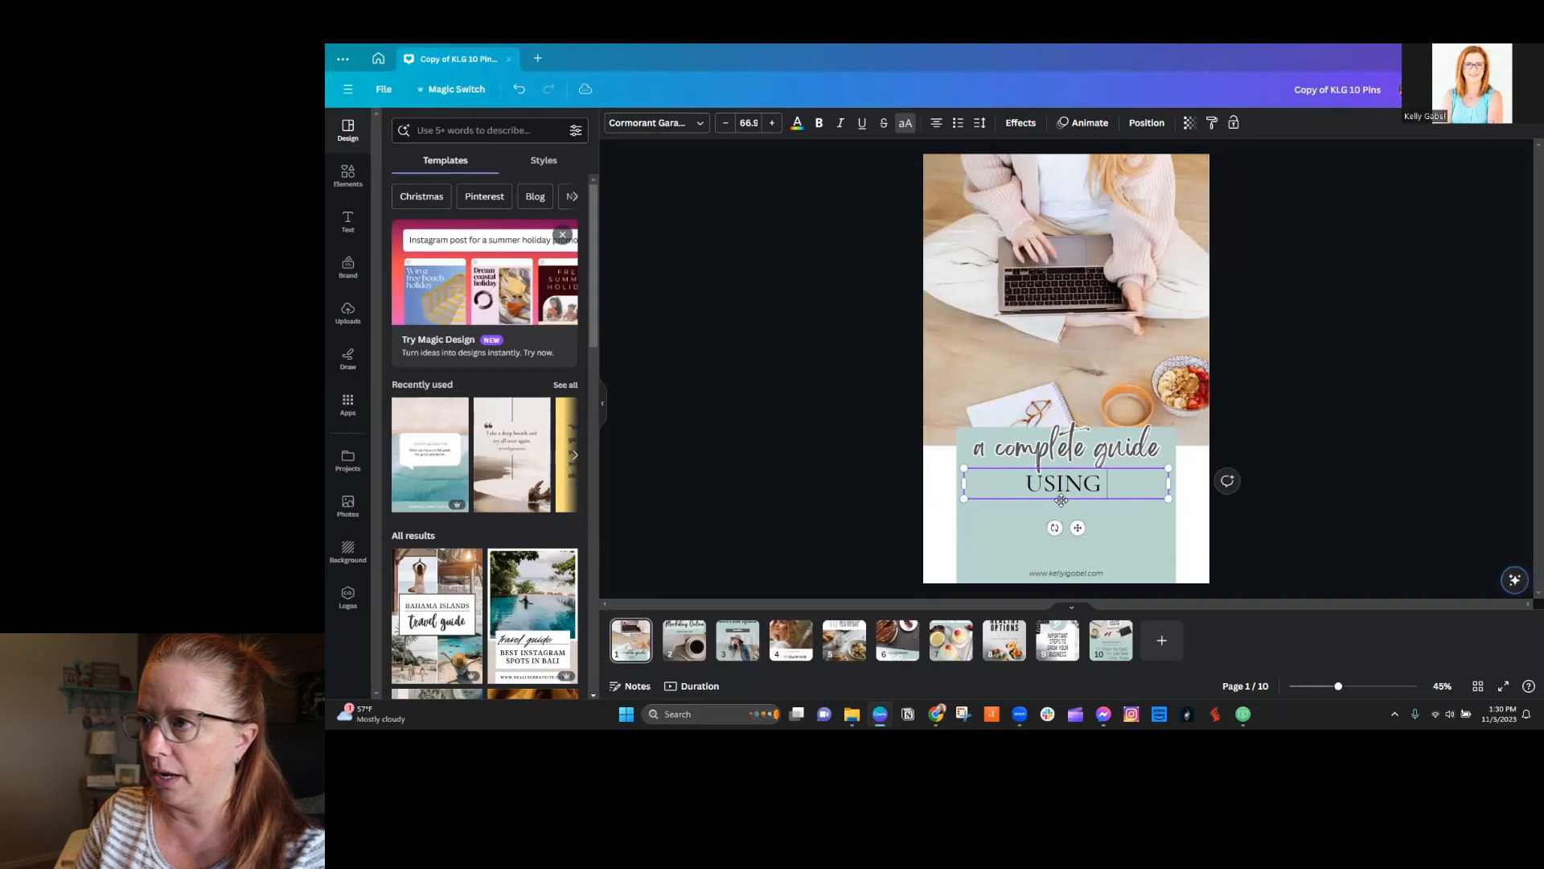
{"action": "type", "text": "BRAND TEMPLATES IN CANVA"}
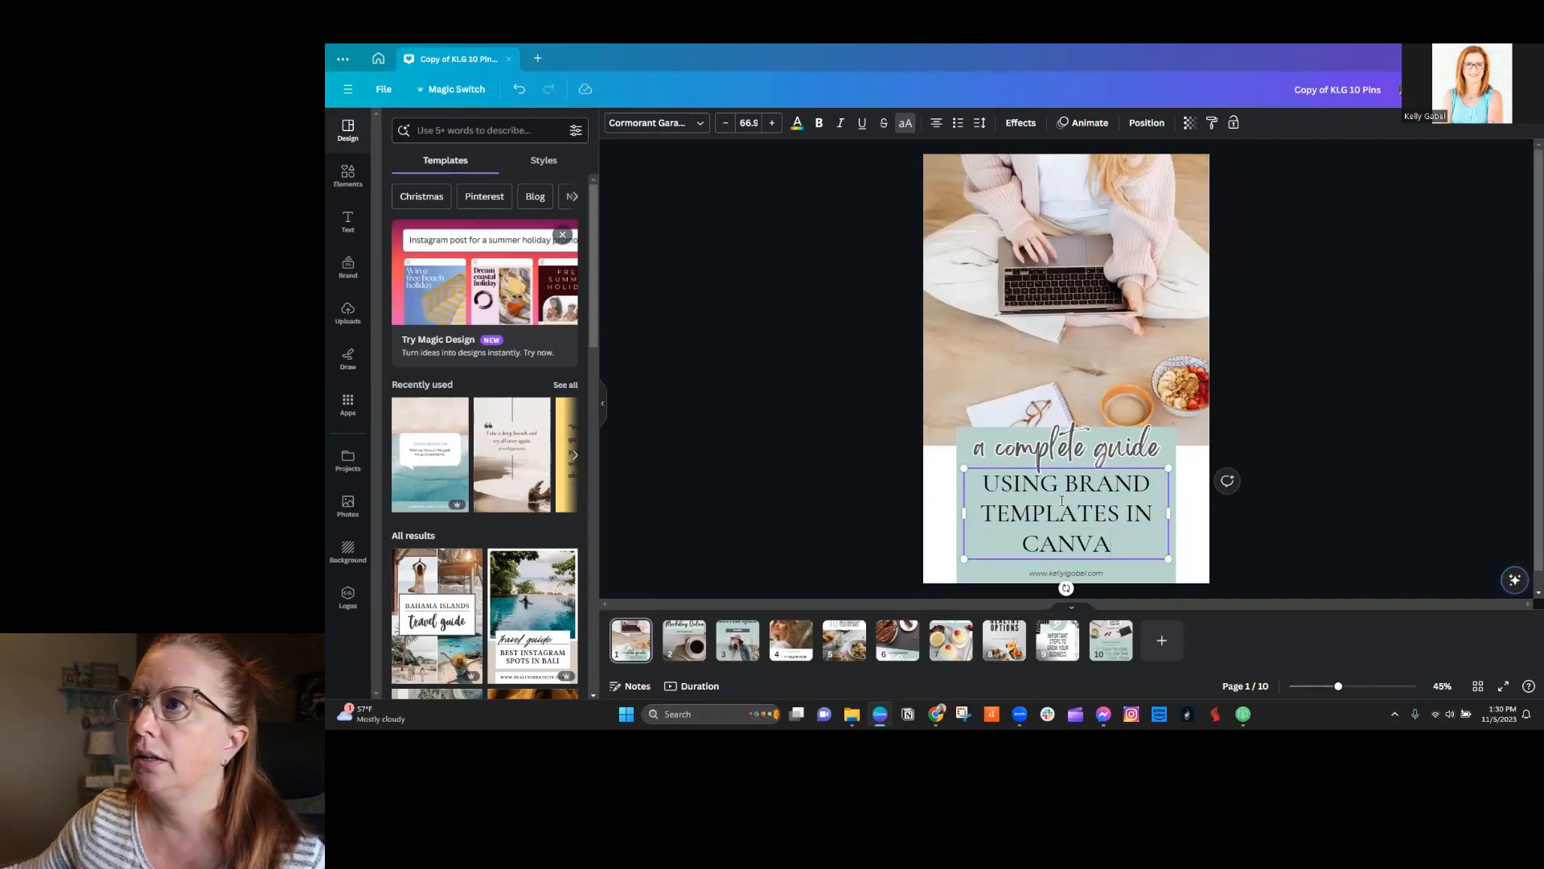
Step: Replace the page 1 photo with the uploaded image of a laptop and mug on a white desk, filling the existing frame
{"action": "left_click", "coordinate": [999, 259]}
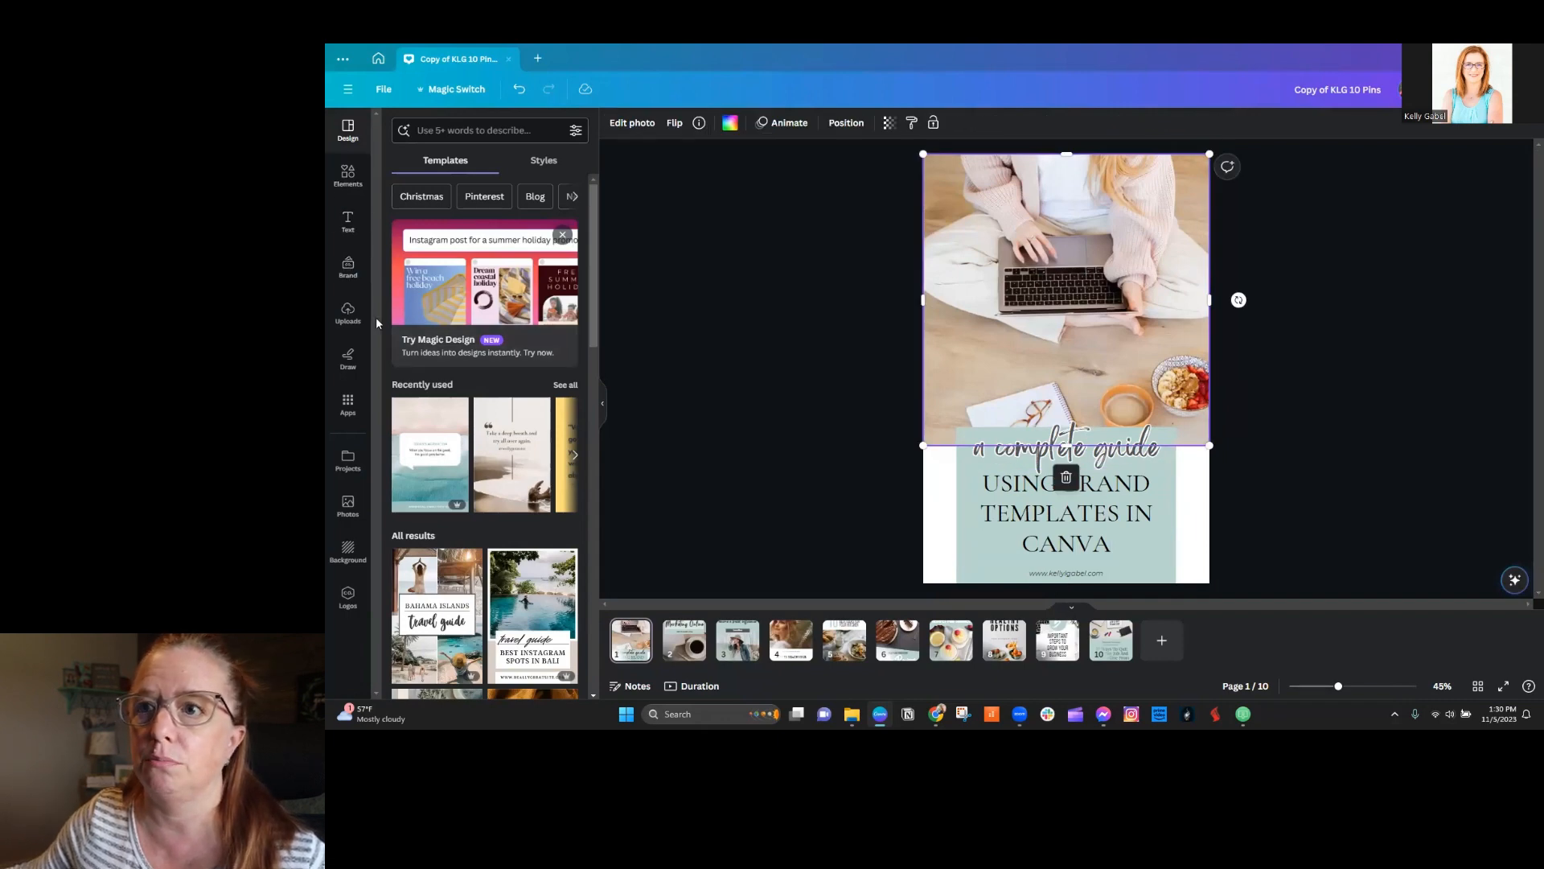
{"action": "left_click", "coordinate": [346, 315]}
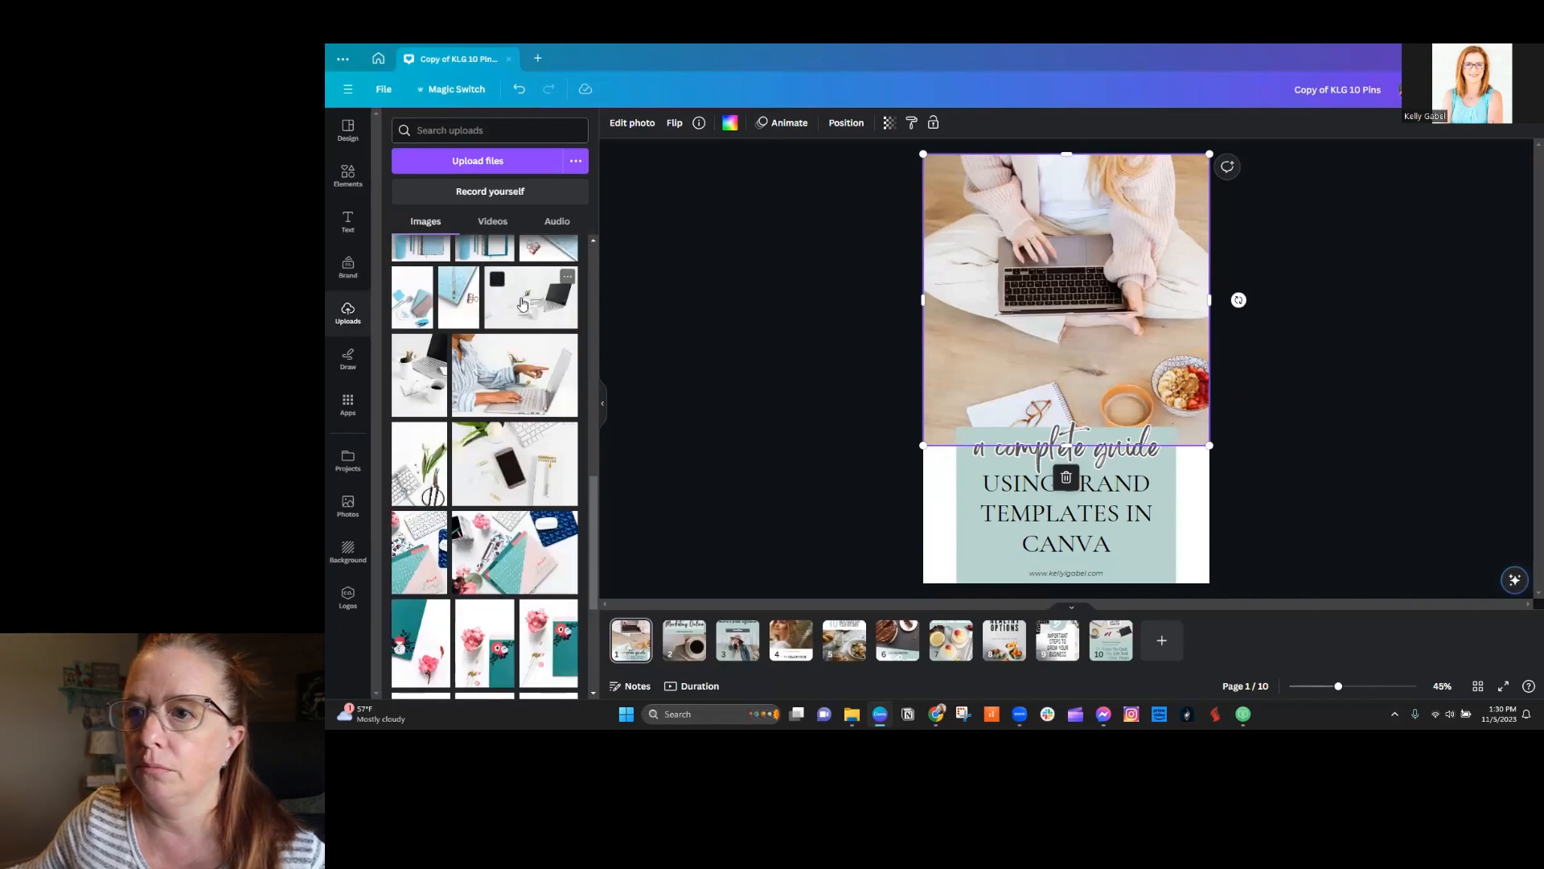
{"action": "scroll", "coordinate": [524, 303], "scroll_direction": "up", "scroll_amount": 1}
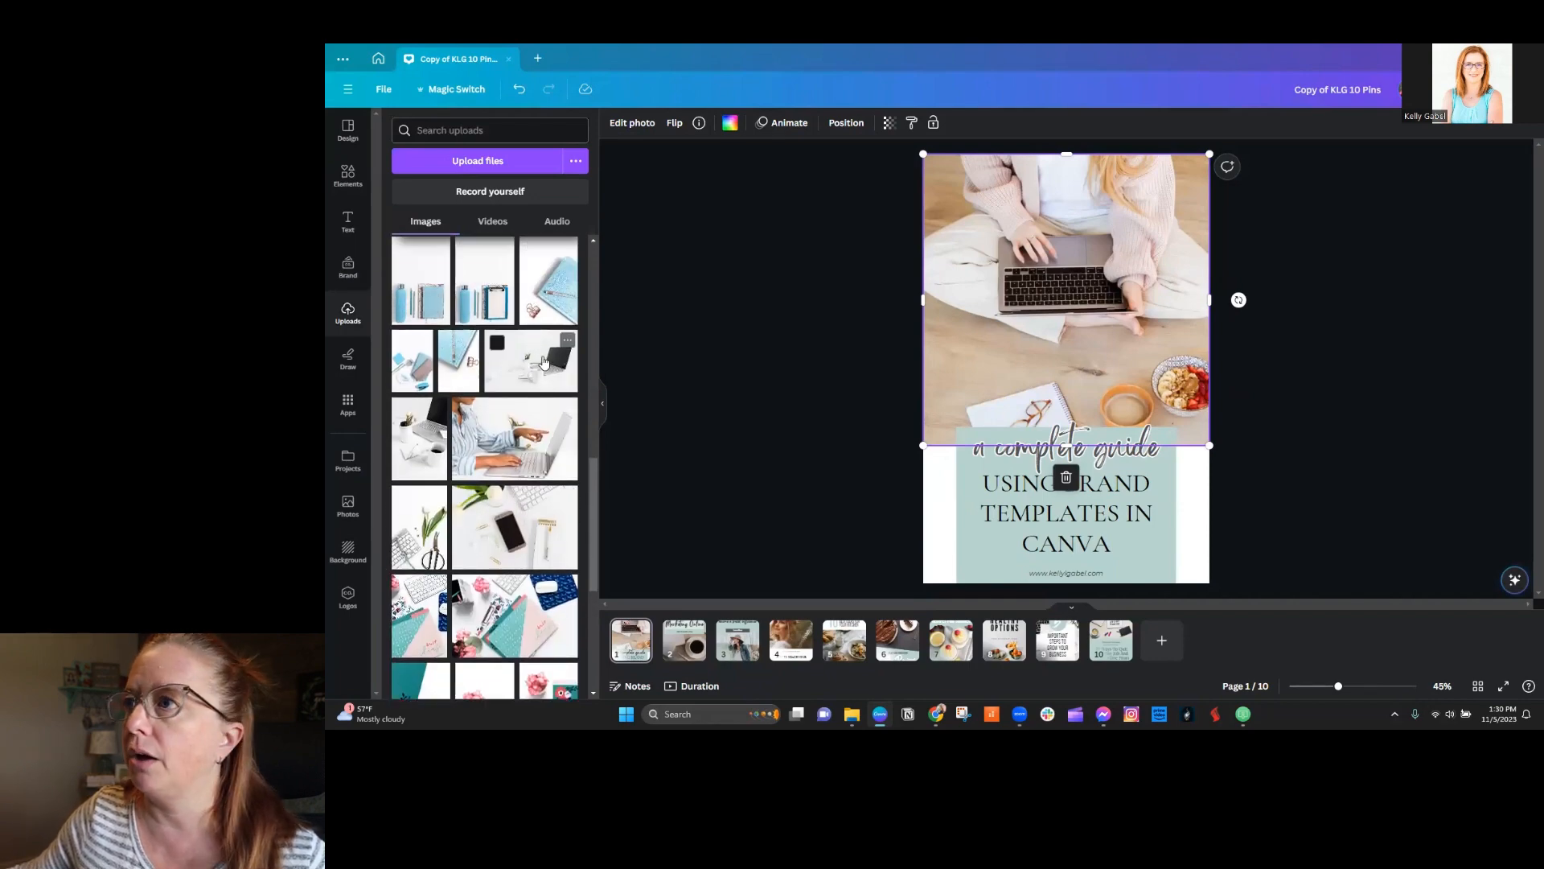
{"action": "left_click", "coordinate": [544, 362]}
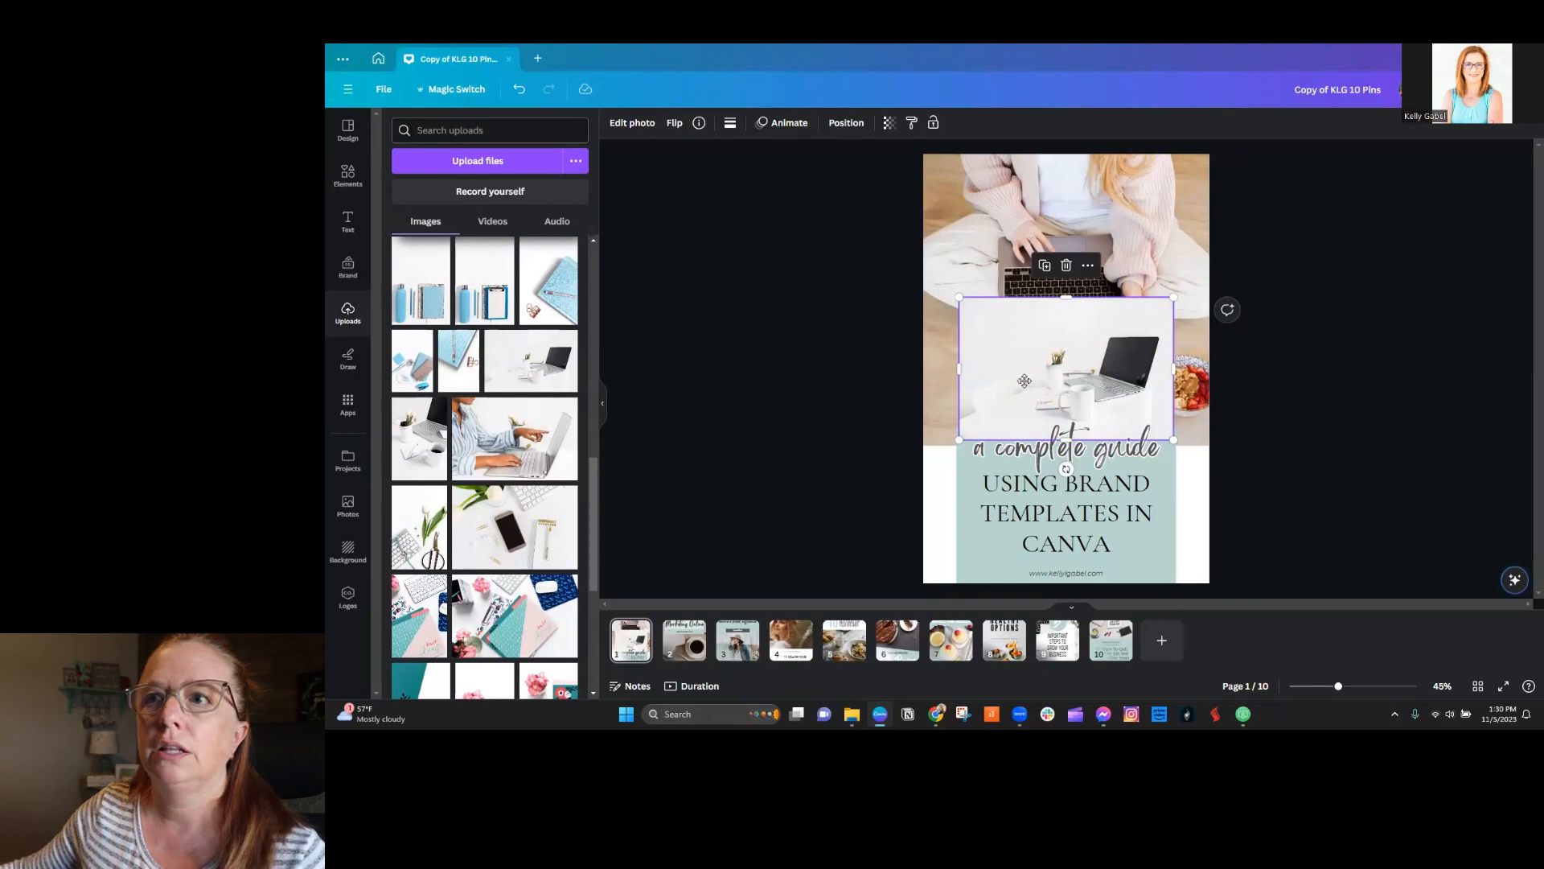
{"action": "key", "text": "Delete"}
{"action": "left_click_drag", "start_coordinate": [561, 355], "coordinate": [1027, 319]}
{"action": "double_click", "coordinate": [1054, 320]}
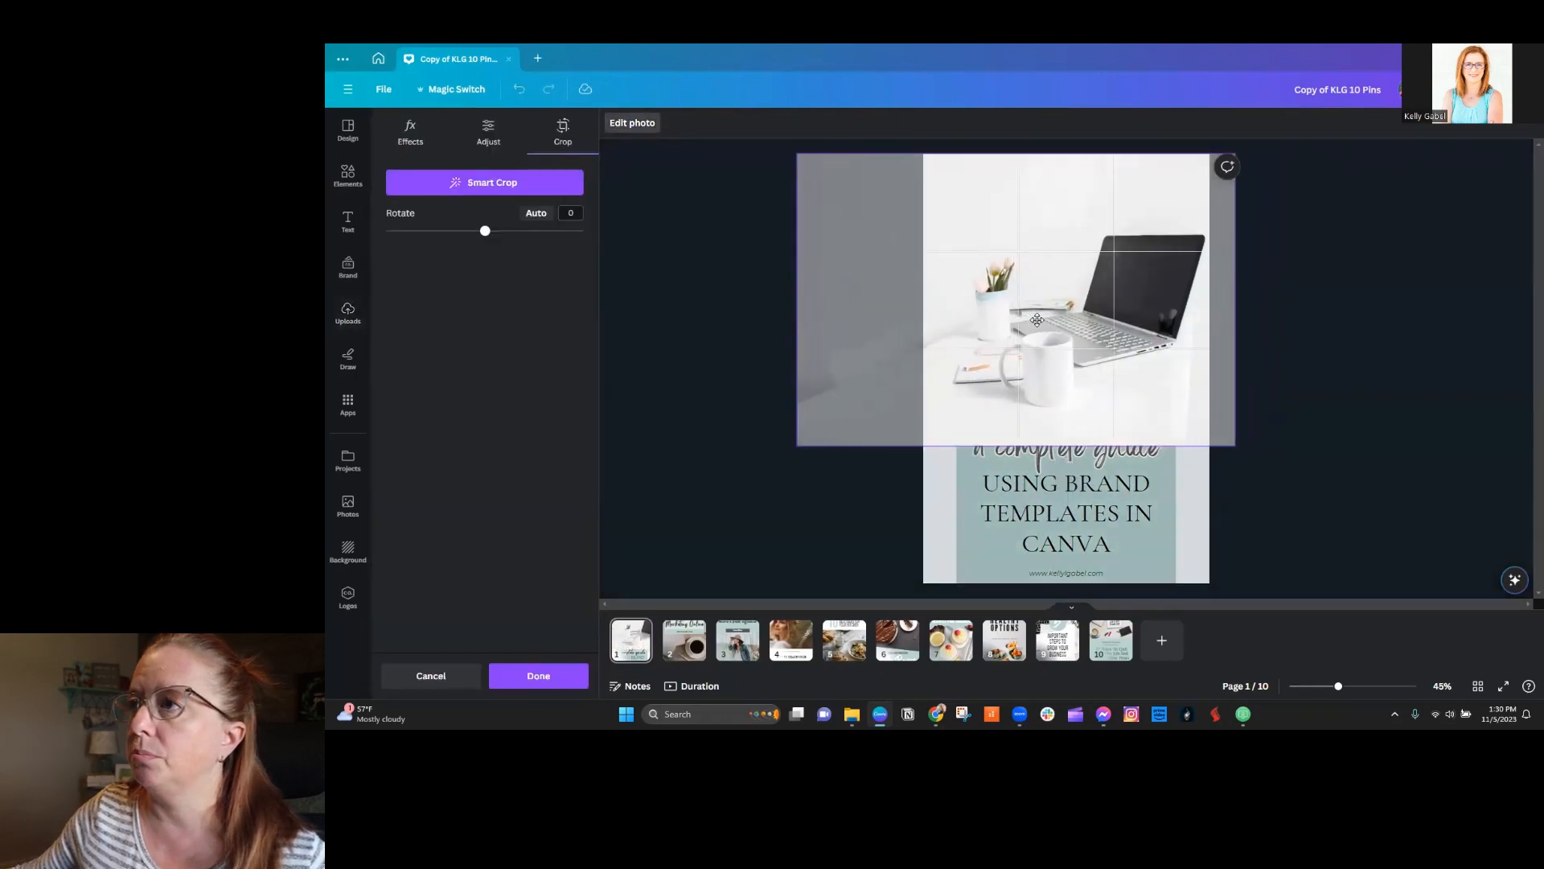
{"action": "left_click", "coordinate": [1335, 382]}
{"action": "left_click", "coordinate": [1335, 382]}
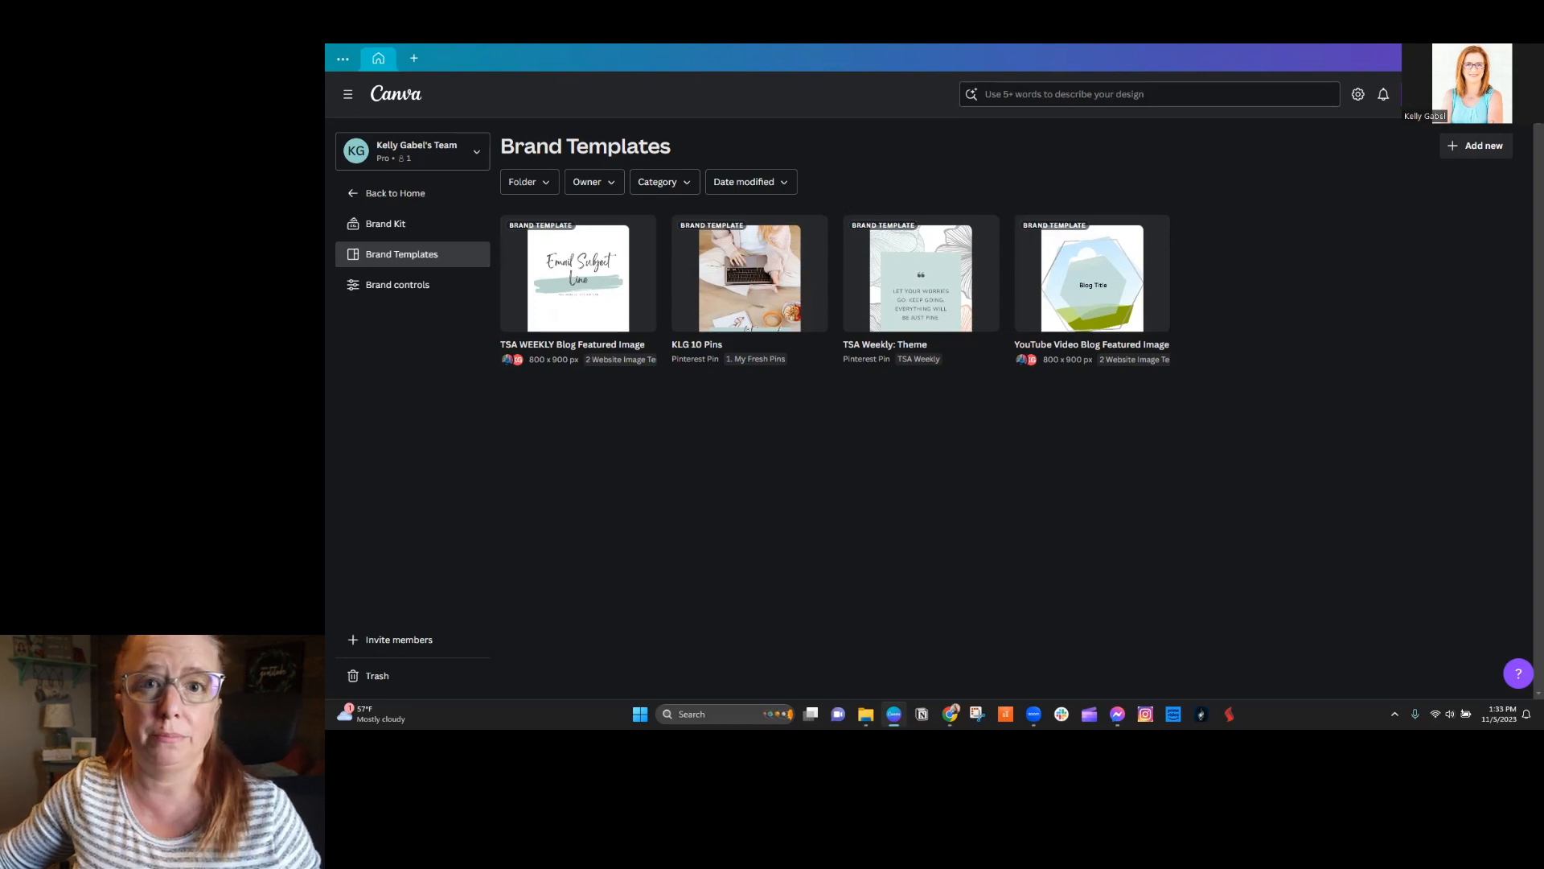
Step: Create a new YouTube Thumbnail from Brand Templates and apply the "Make Money Blogging" template with the smiling woman
{"action": "left_click", "coordinate": [1476, 145]}
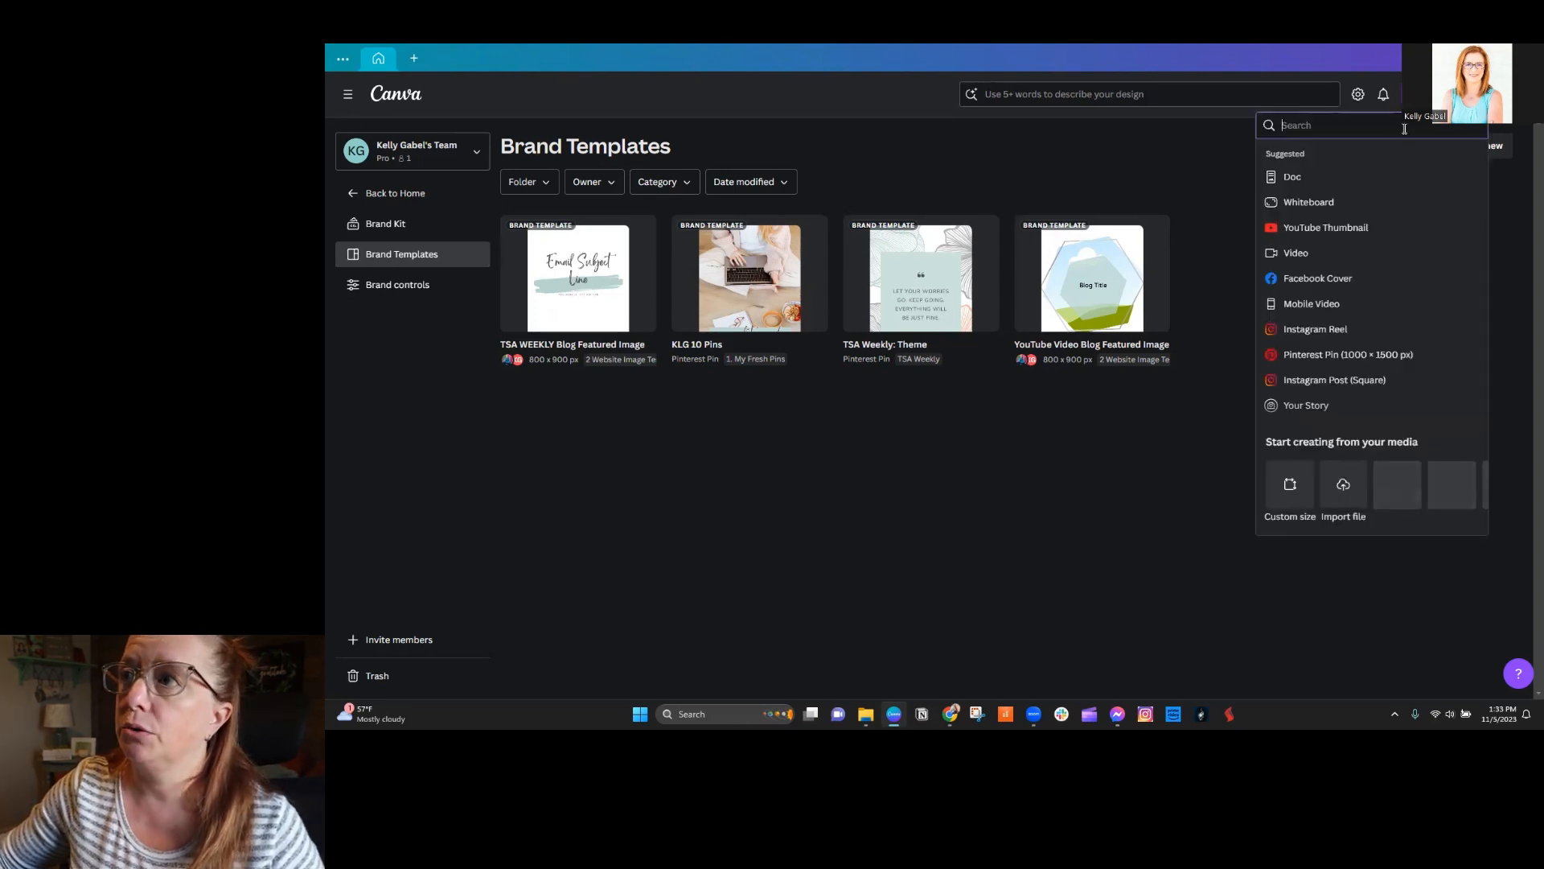
{"action": "left_click", "coordinate": [1325, 229]}
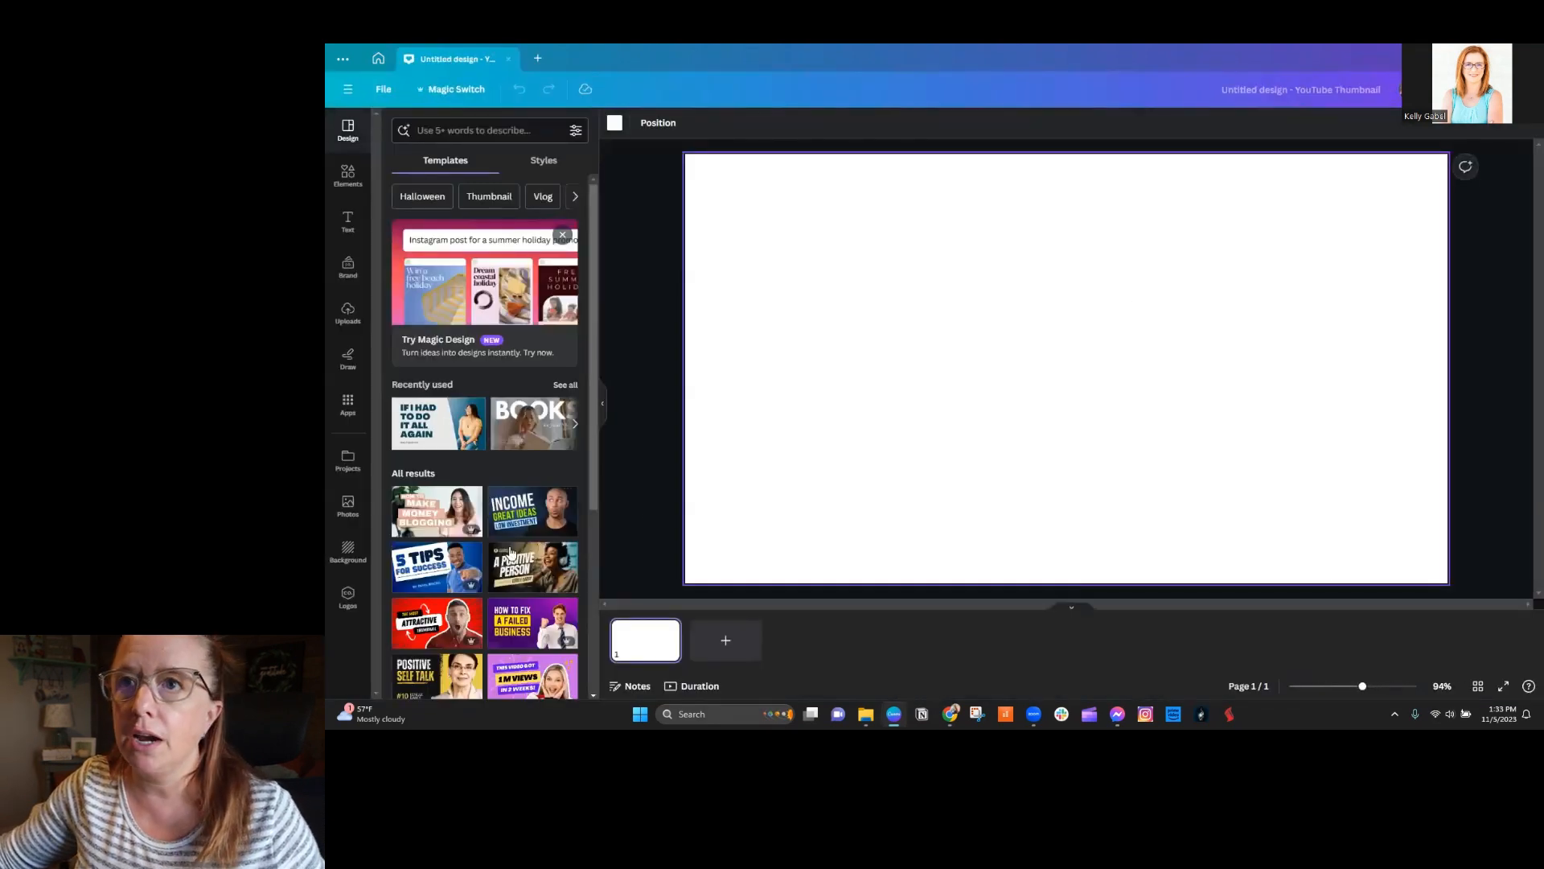
{"action": "left_click", "coordinate": [435, 523]}
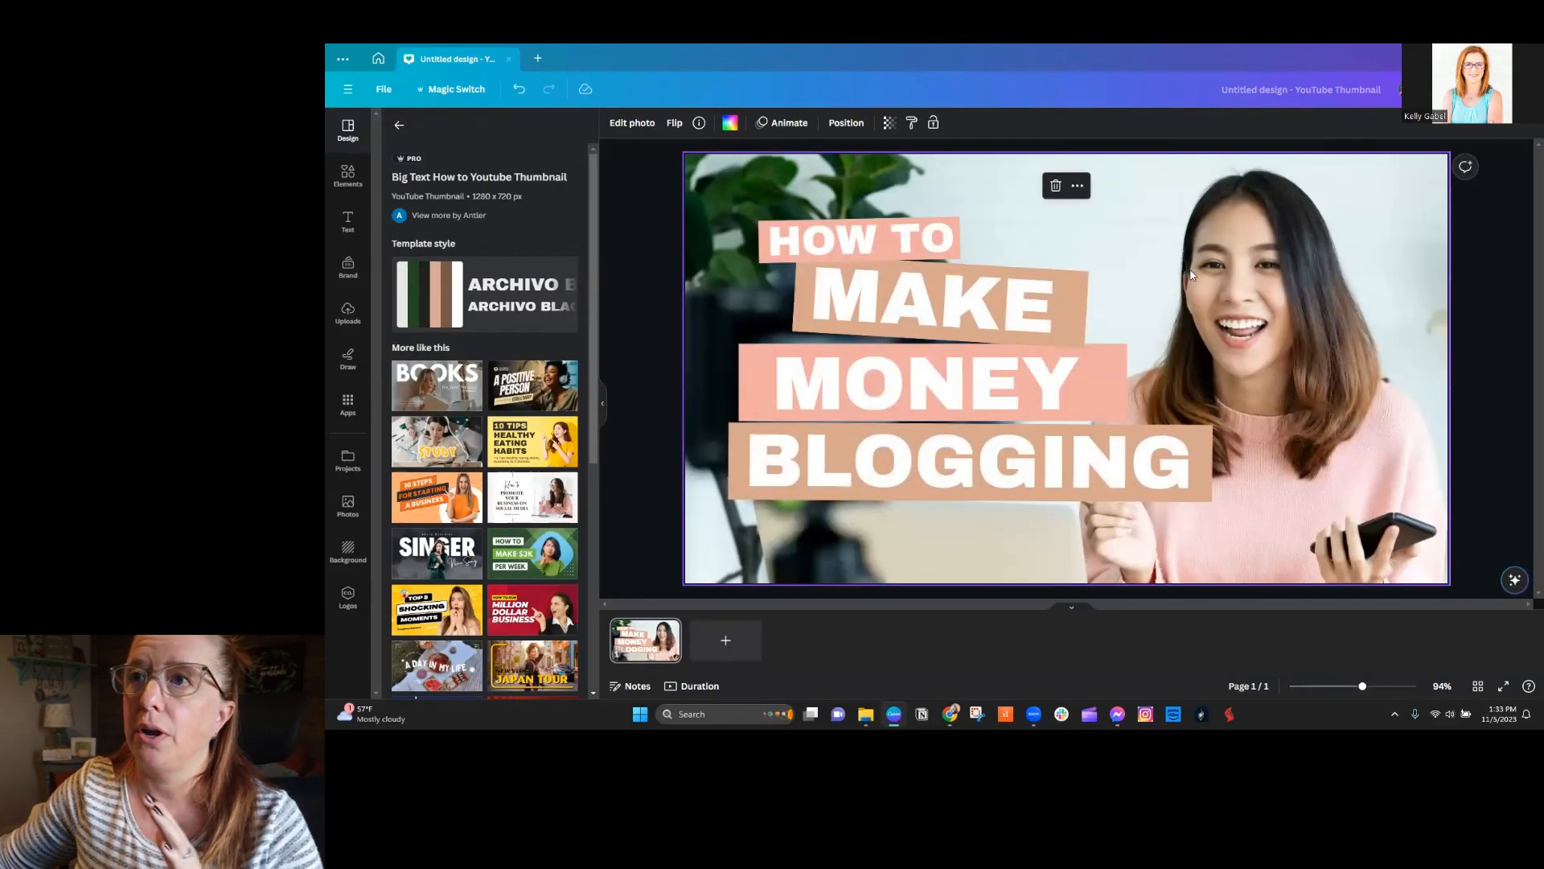
Step: Recolor the pink "HOW TO" banner to the darker teal brand color and apply the change to all matching pink elements
{"action": "left_click", "coordinate": [772, 237]}
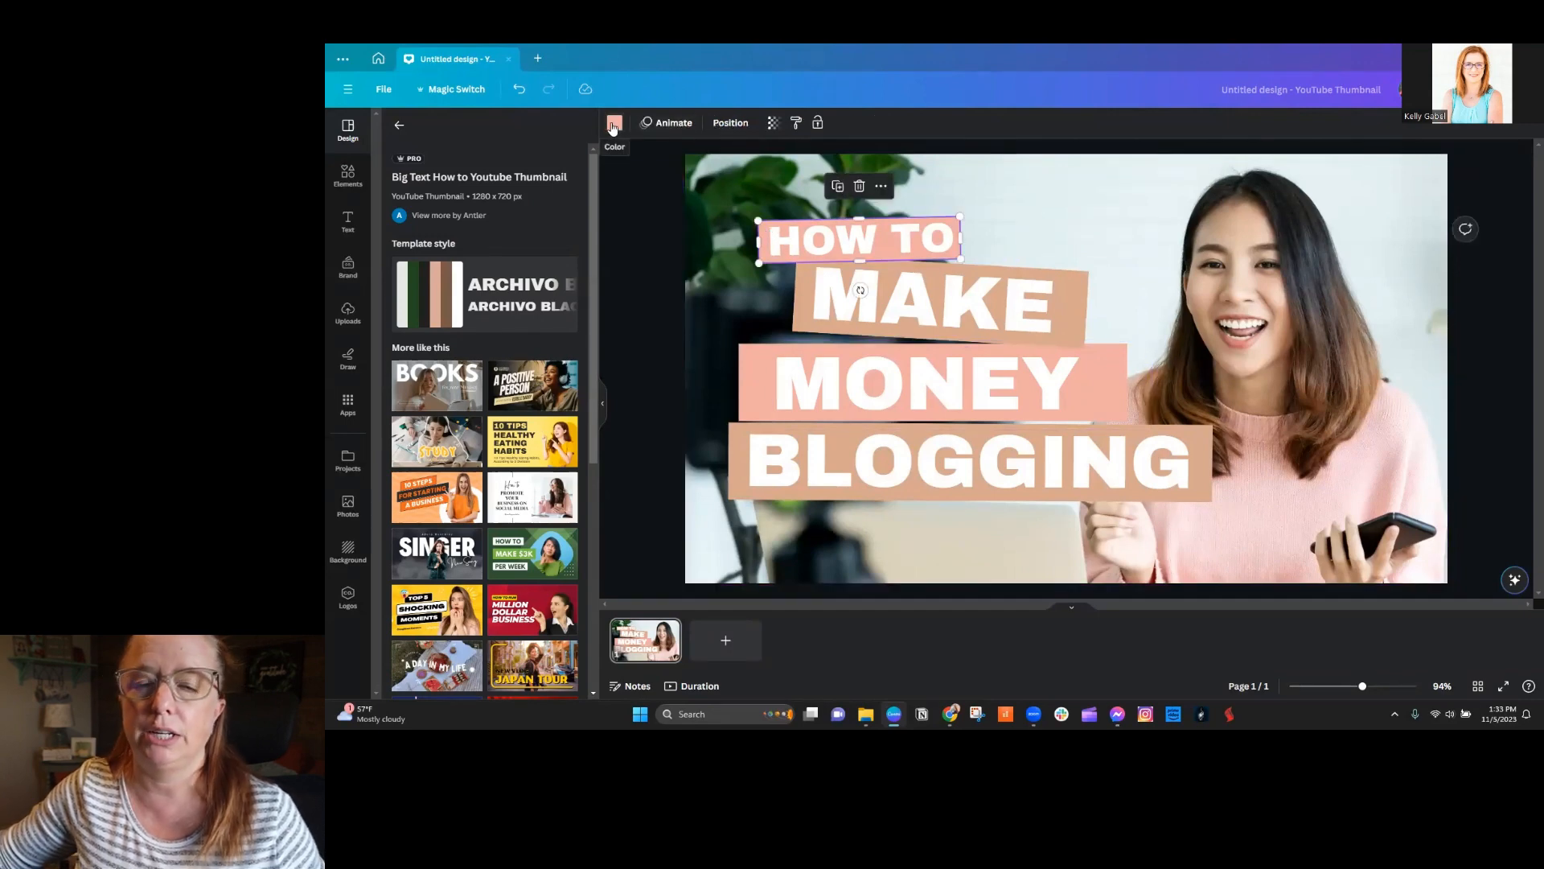
{"action": "left_click", "coordinate": [614, 123]}
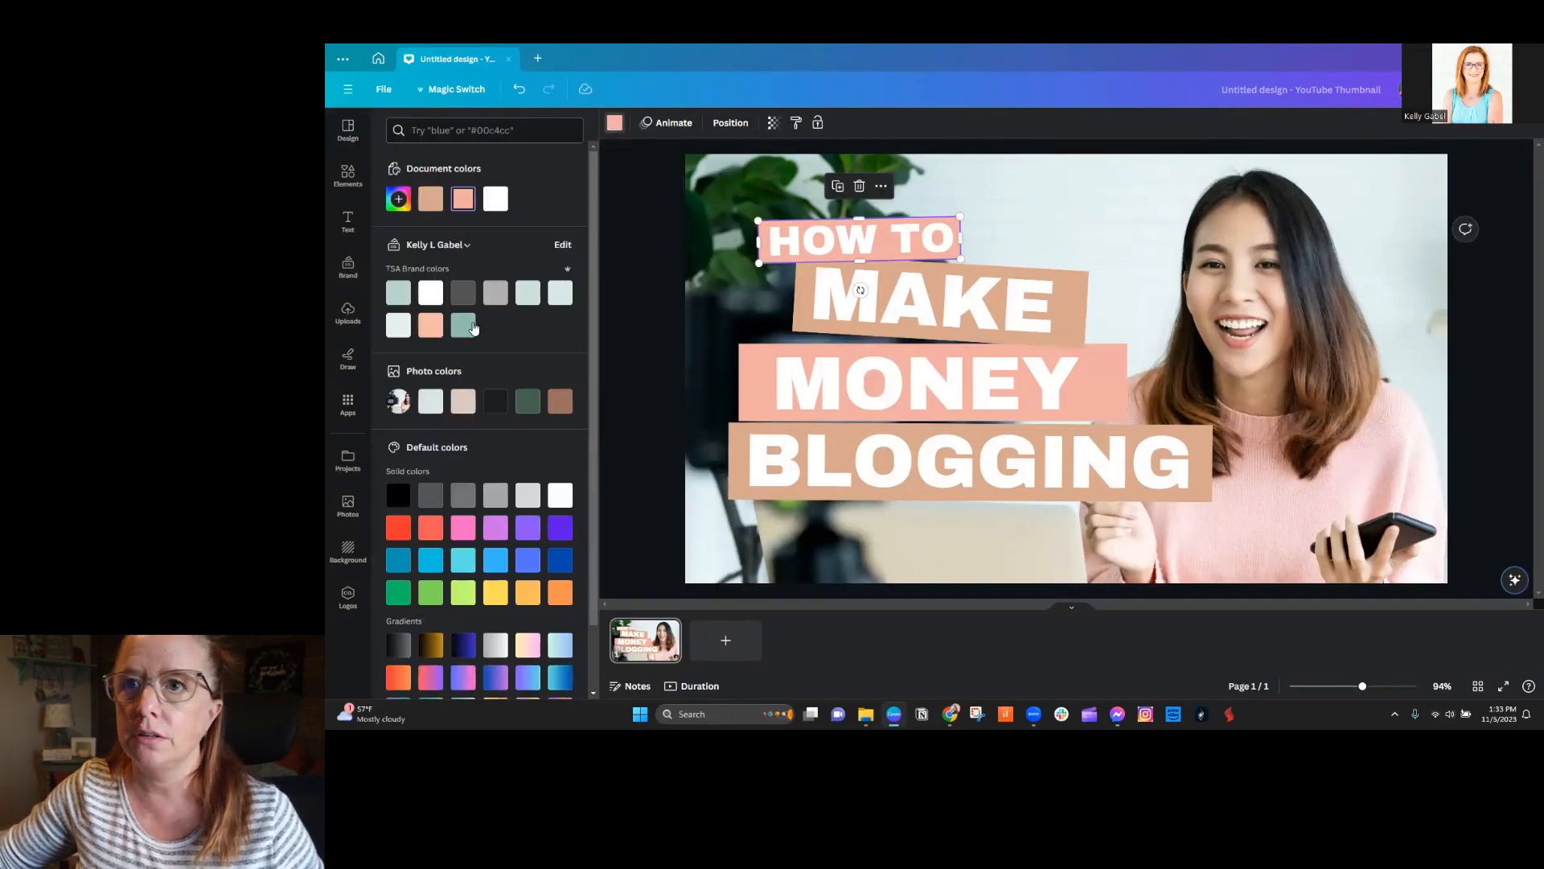
{"action": "left_click", "coordinate": [465, 324]}
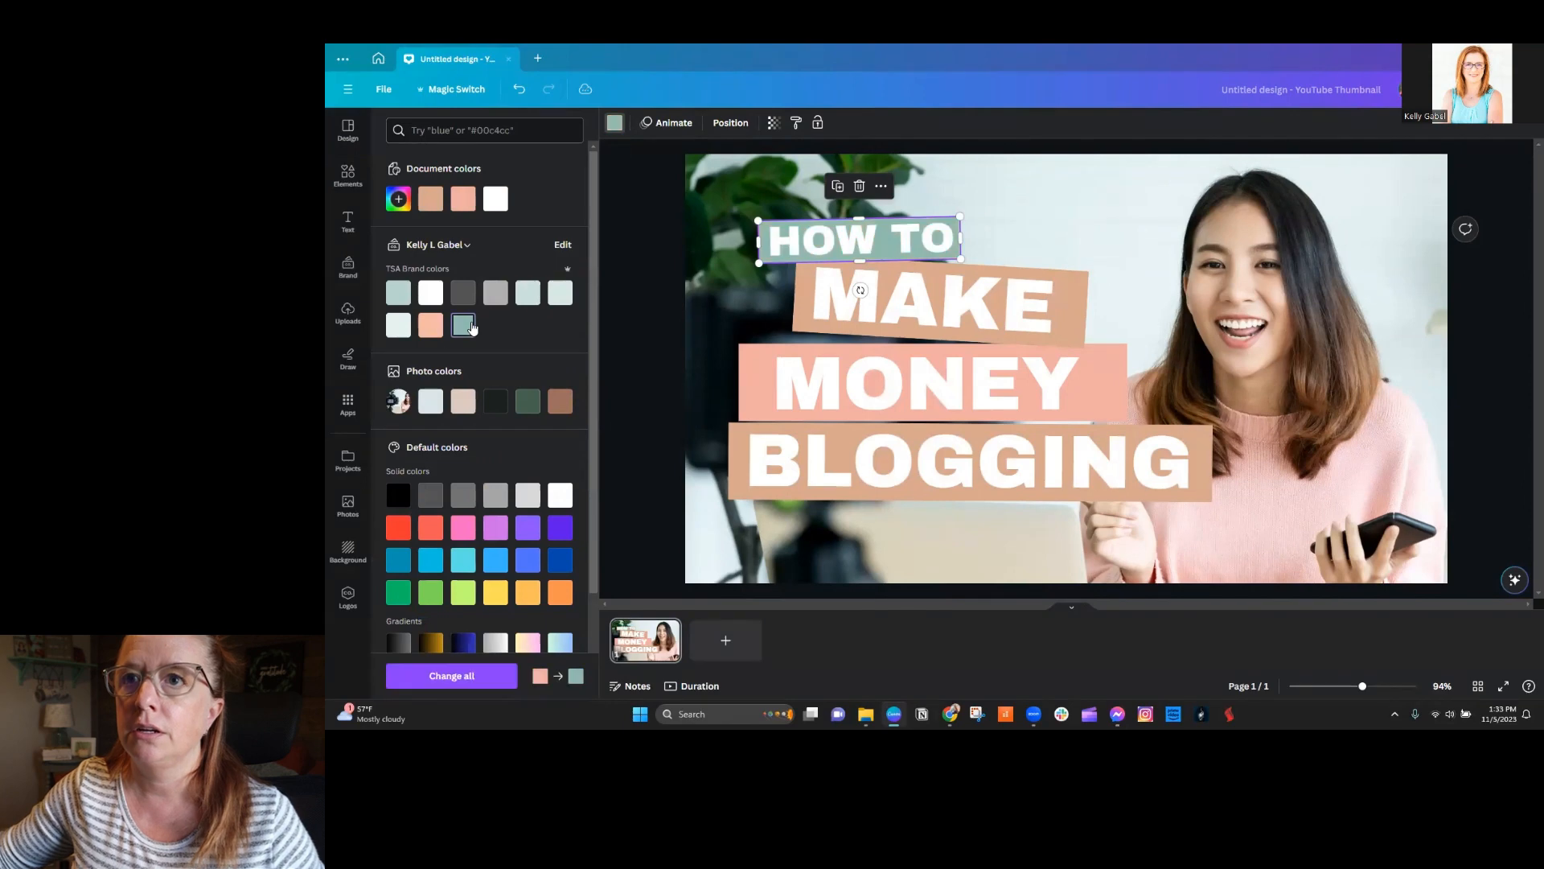
{"action": "left_click", "coordinate": [482, 675]}
Step: Recolor the tan "MAKE" banner to the light teal brand color and apply the change to all matching tan elements
{"action": "left_click", "coordinate": [797, 306]}
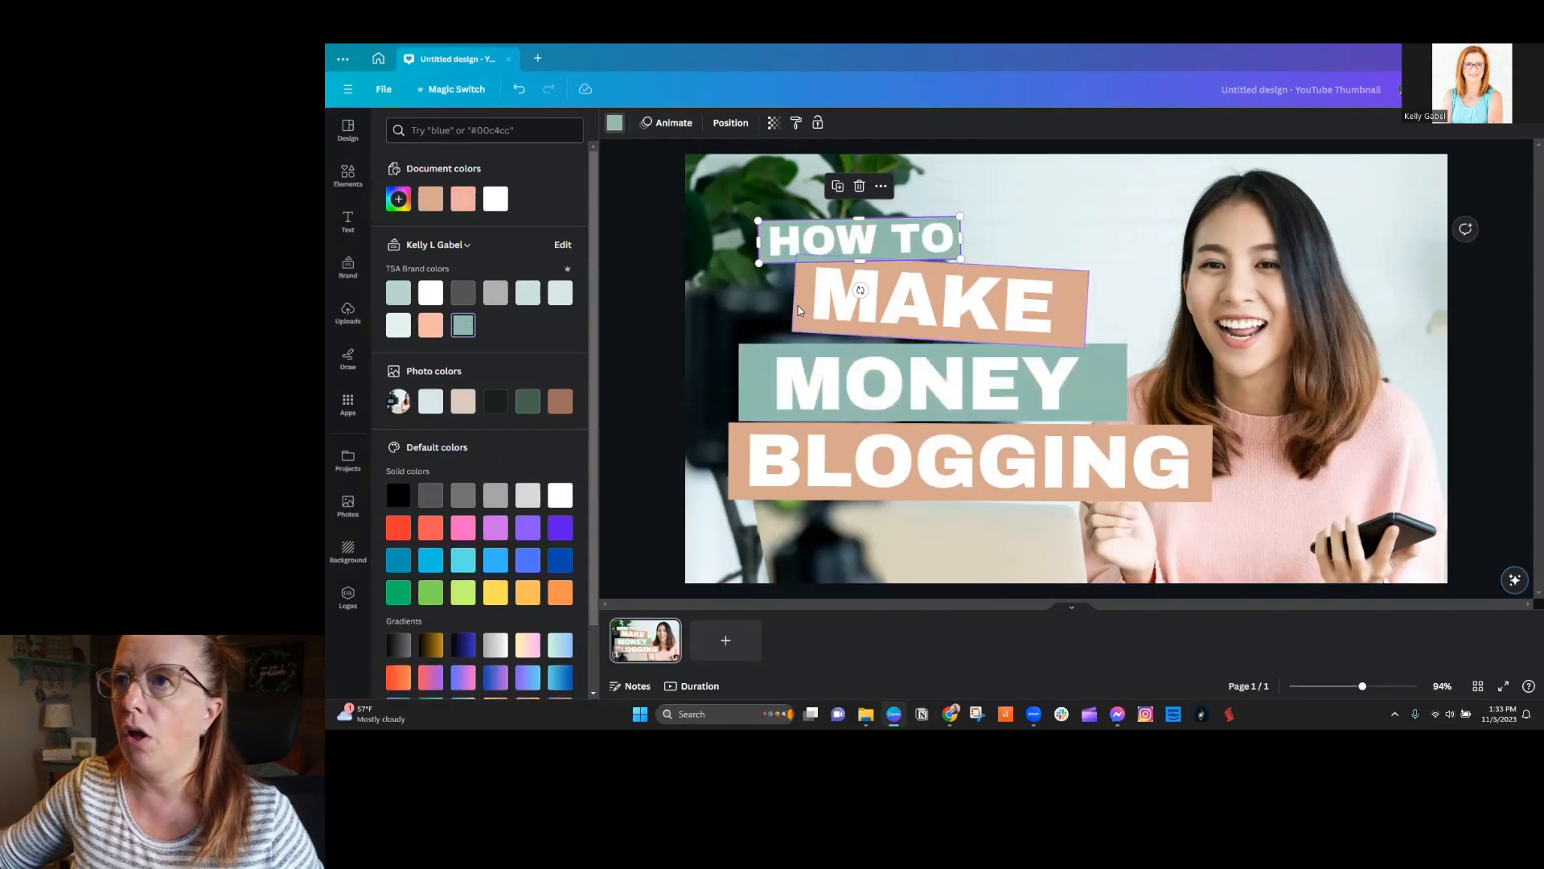
{"action": "left_click", "coordinate": [398, 301]}
{"action": "left_click", "coordinate": [435, 677]}
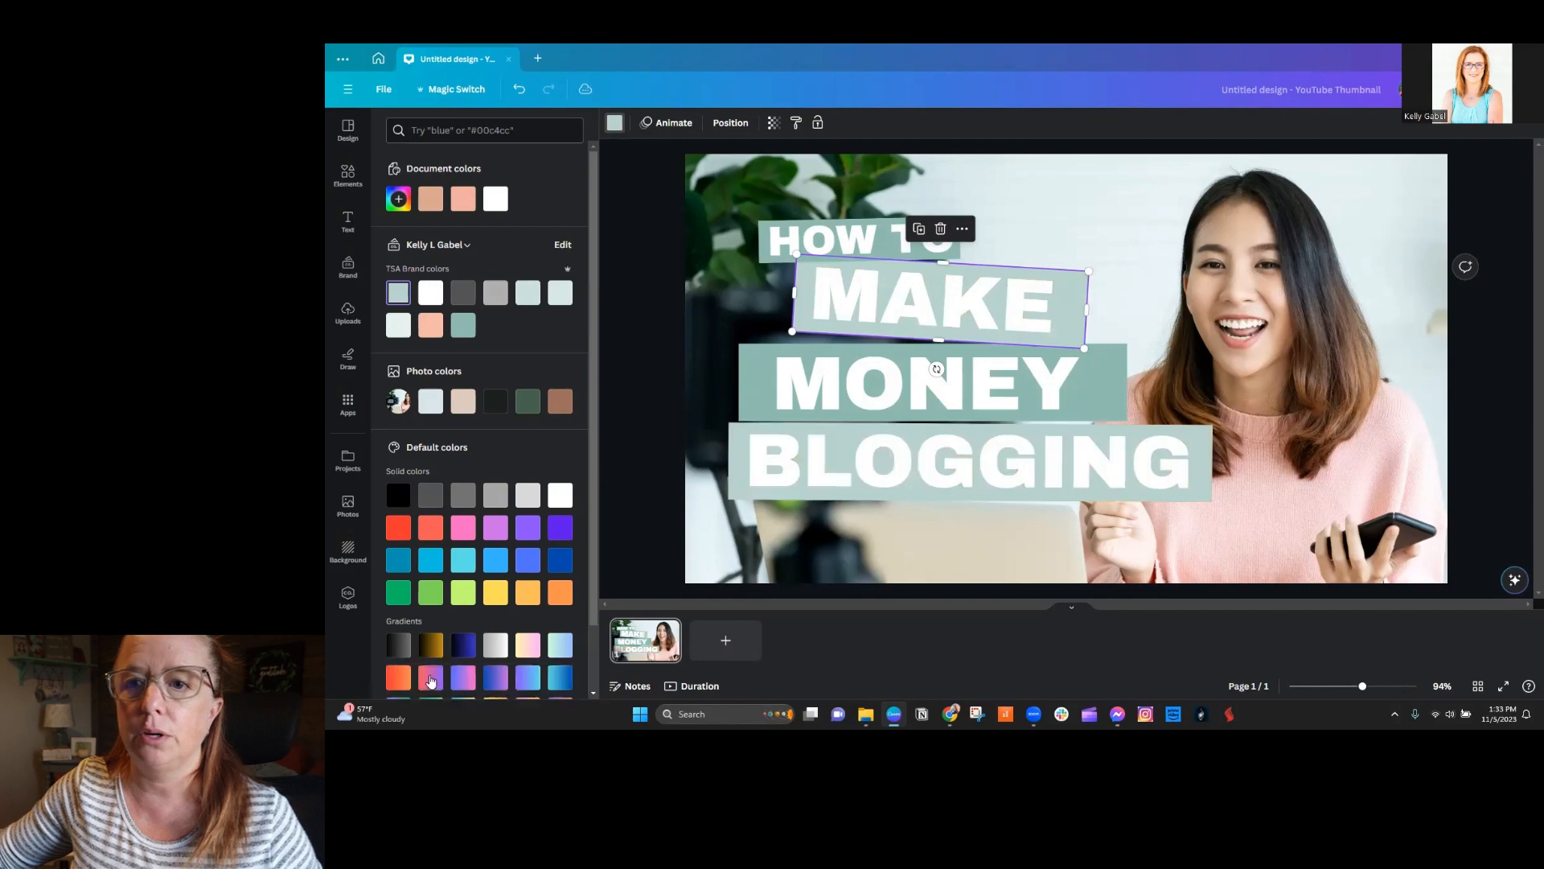
Step: Change the "HOW TO" text font to Prata and apply it to all text using the same font
{"action": "left_click", "coordinate": [807, 229]}
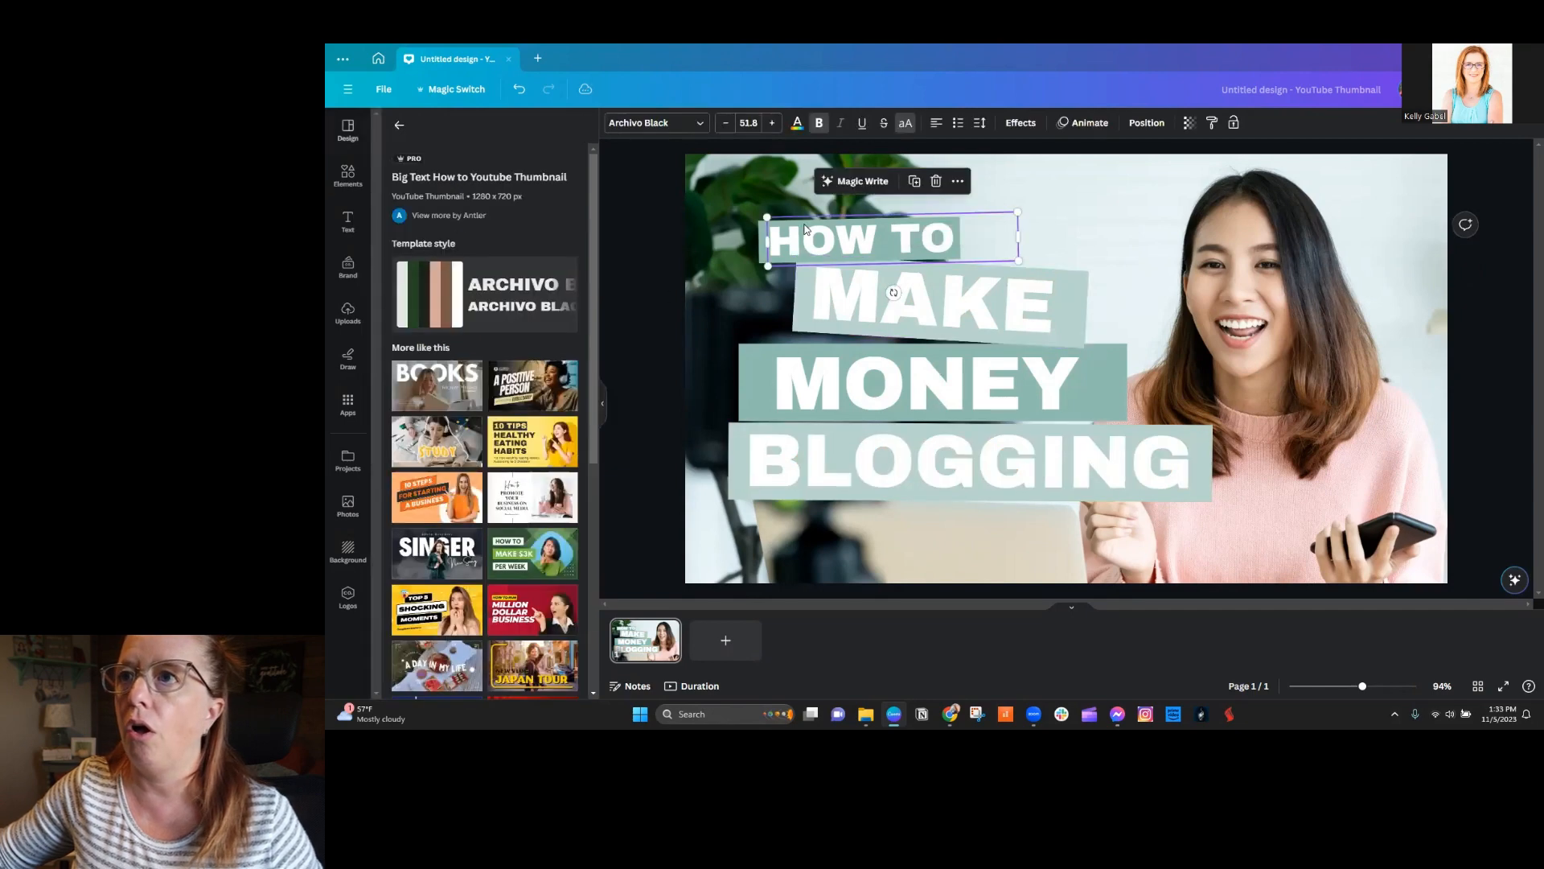
{"action": "left_click", "coordinate": [698, 123]}
{"action": "left_click", "coordinate": [420, 480]}
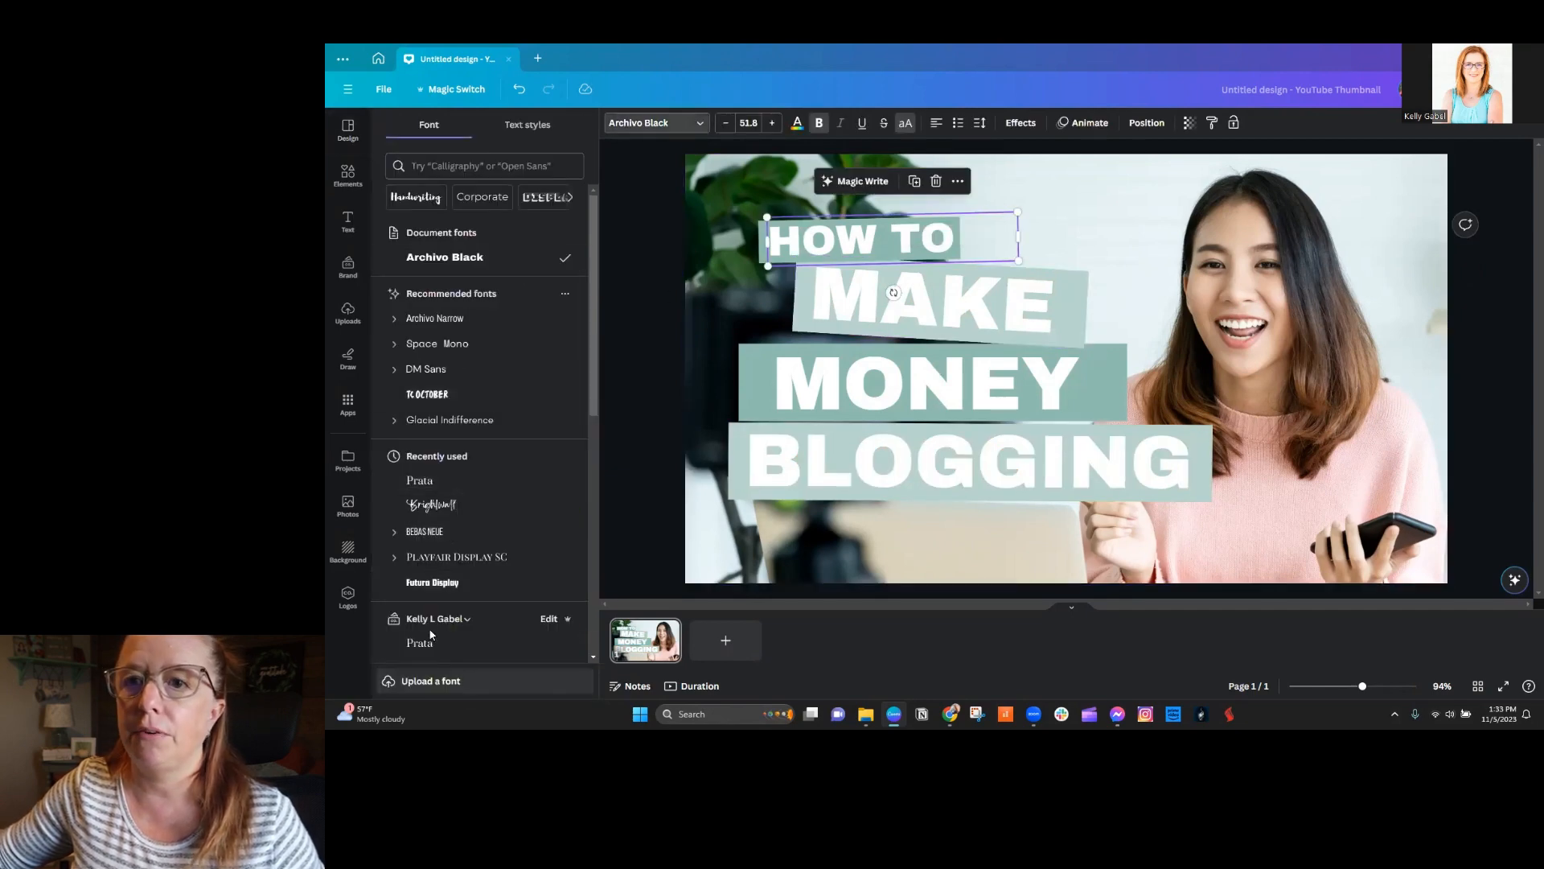
{"action": "left_click", "coordinate": [455, 677]}
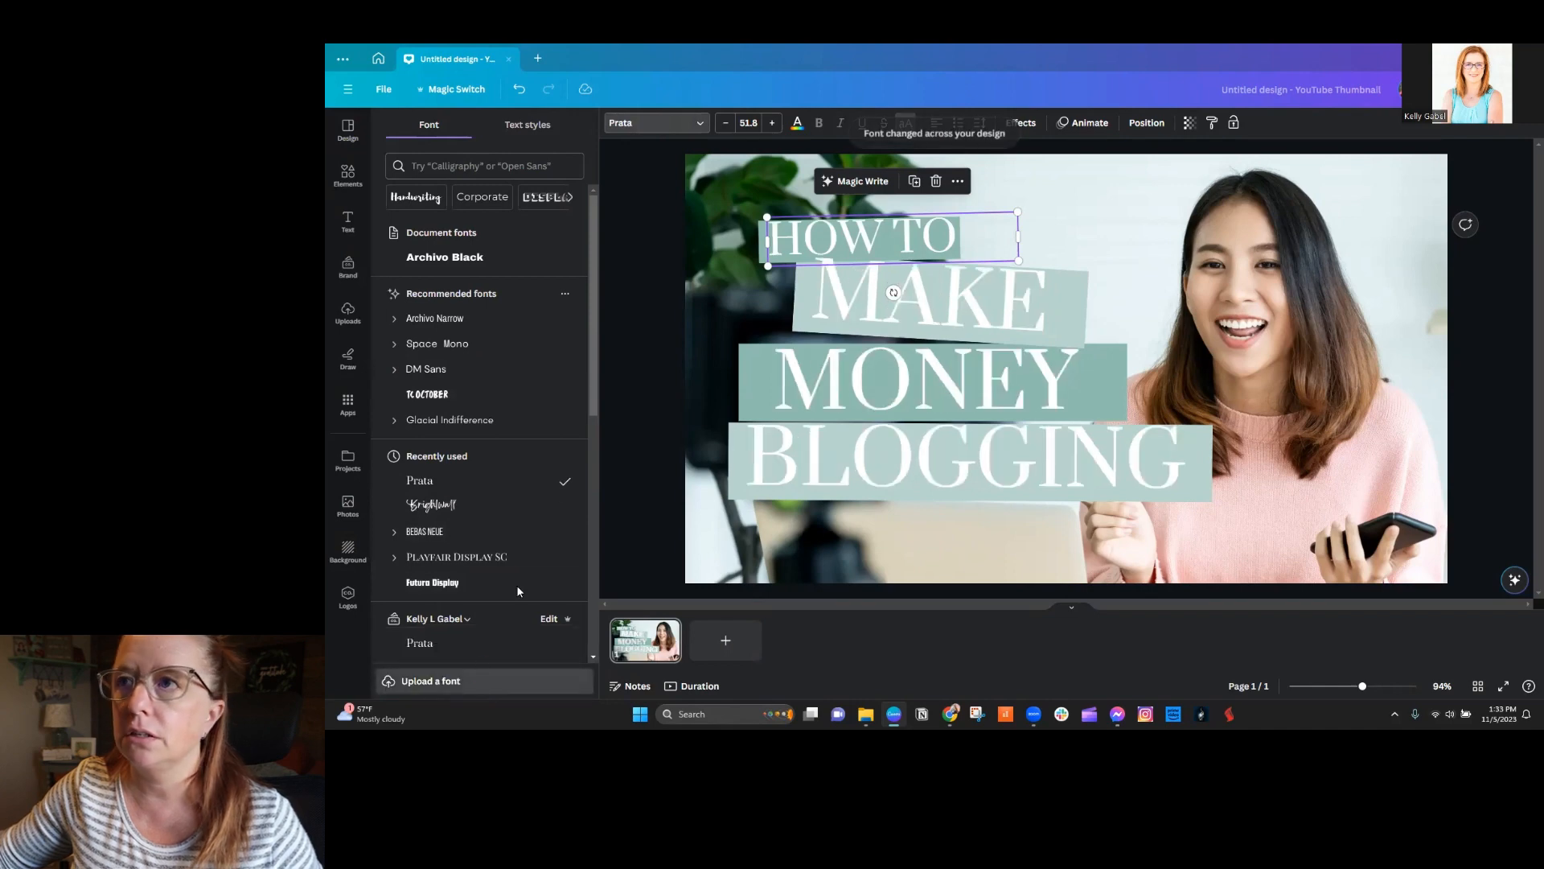
Step: Nudge the "MAKE" text slightly down and the "MONEY" text slightly left to sit better on their banners
{"action": "left_click", "coordinate": [909, 287]}
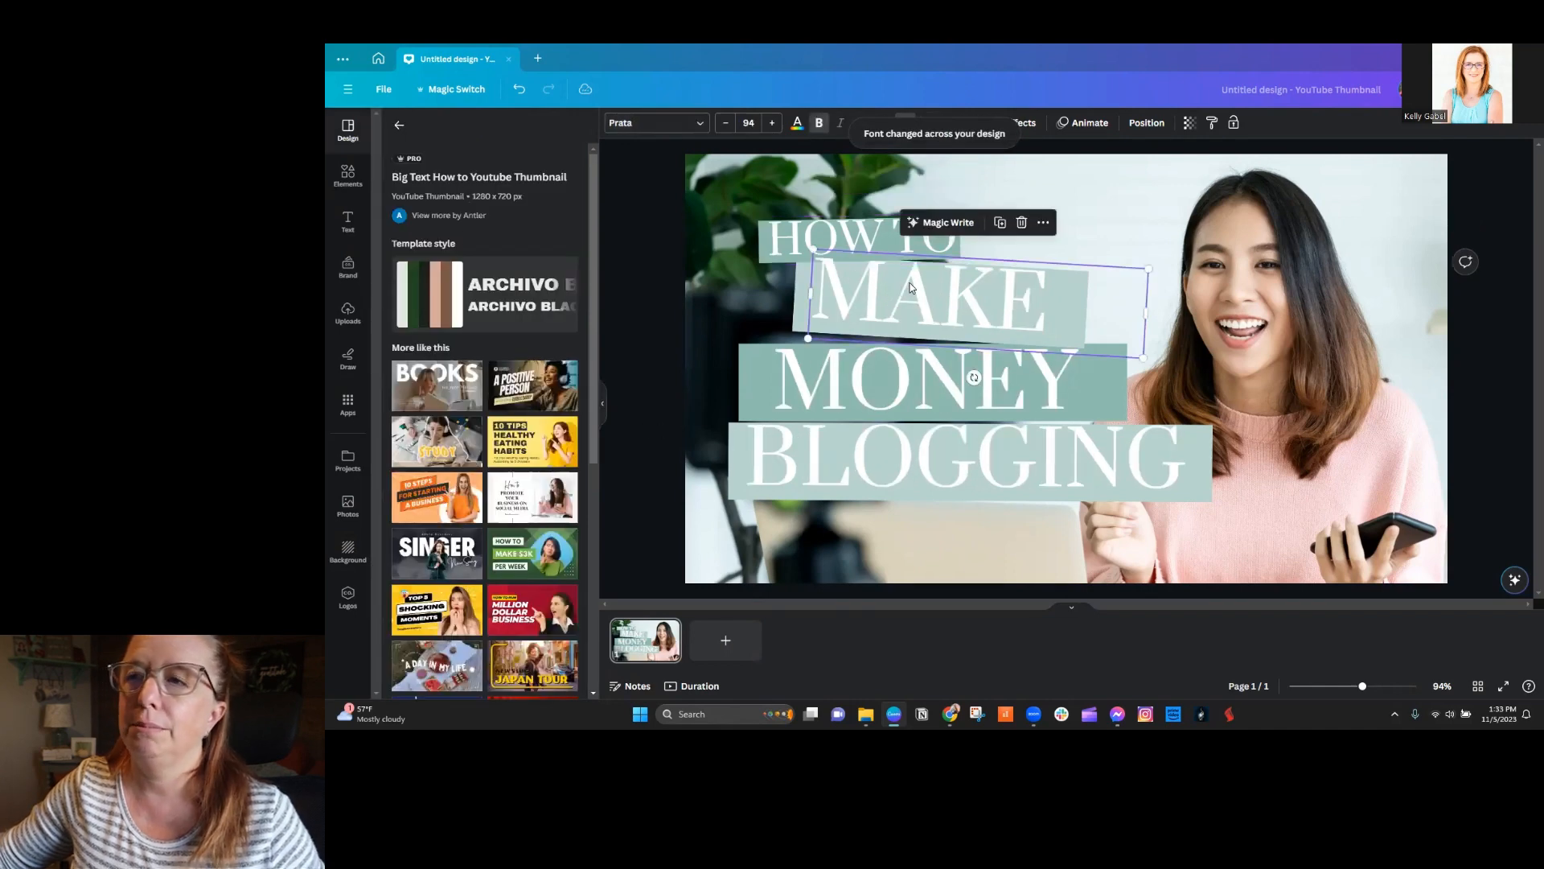
{"action": "left_click_drag", "start_coordinate": [909, 287], "coordinate": [904, 291]}
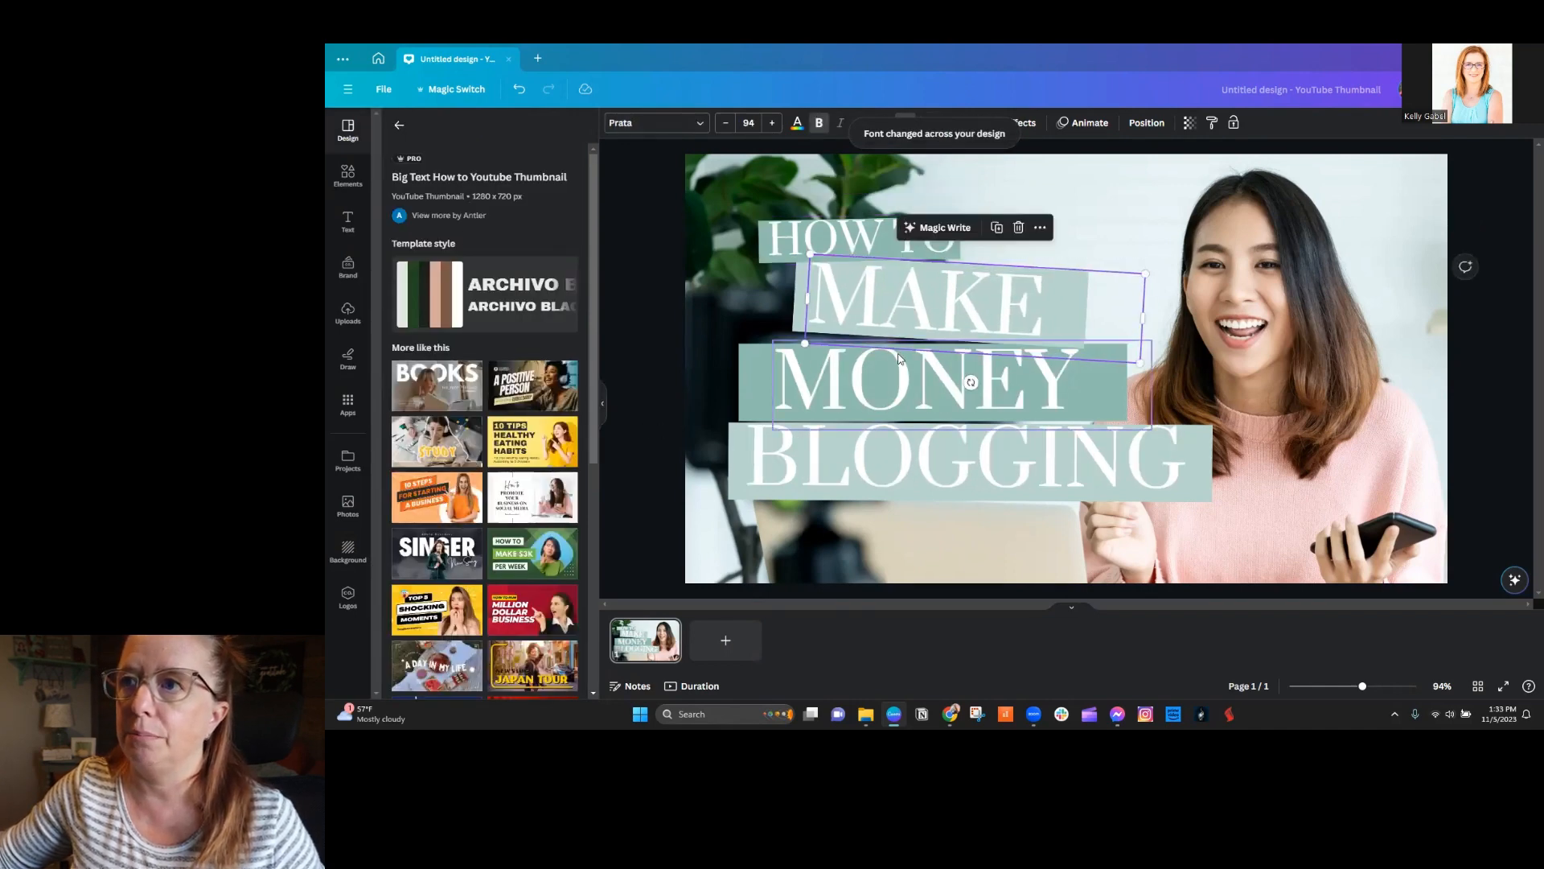
{"action": "left_click_drag", "start_coordinate": [901, 374], "coordinate": [890, 374]}
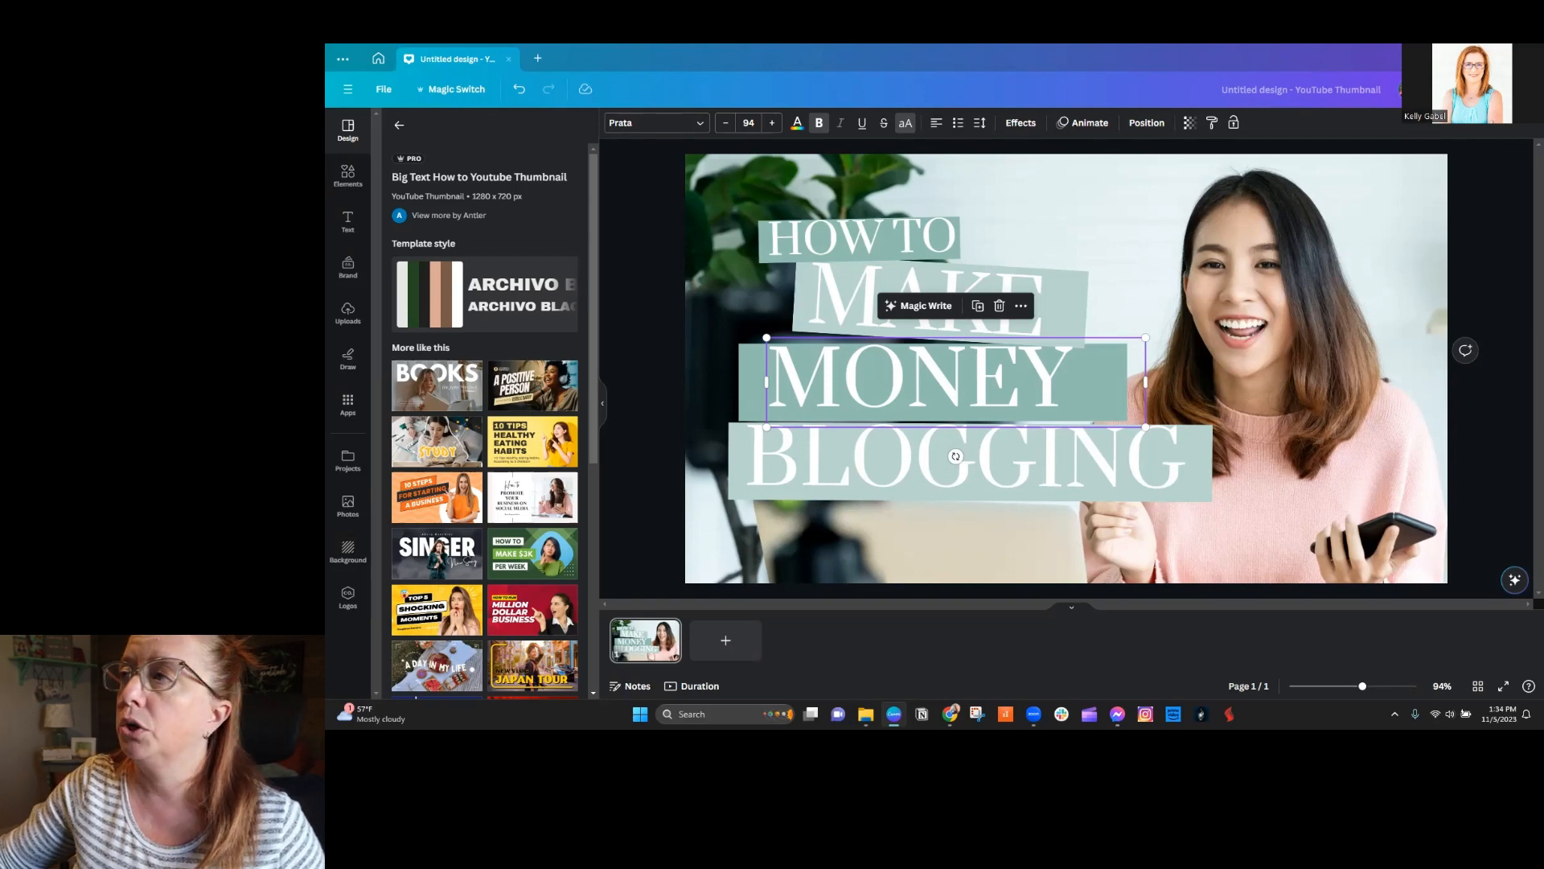
Step: Publish the thumbnail design as a brand template in the Brand Templates folder
{"action": "left_click", "coordinate": [1507, 90]}
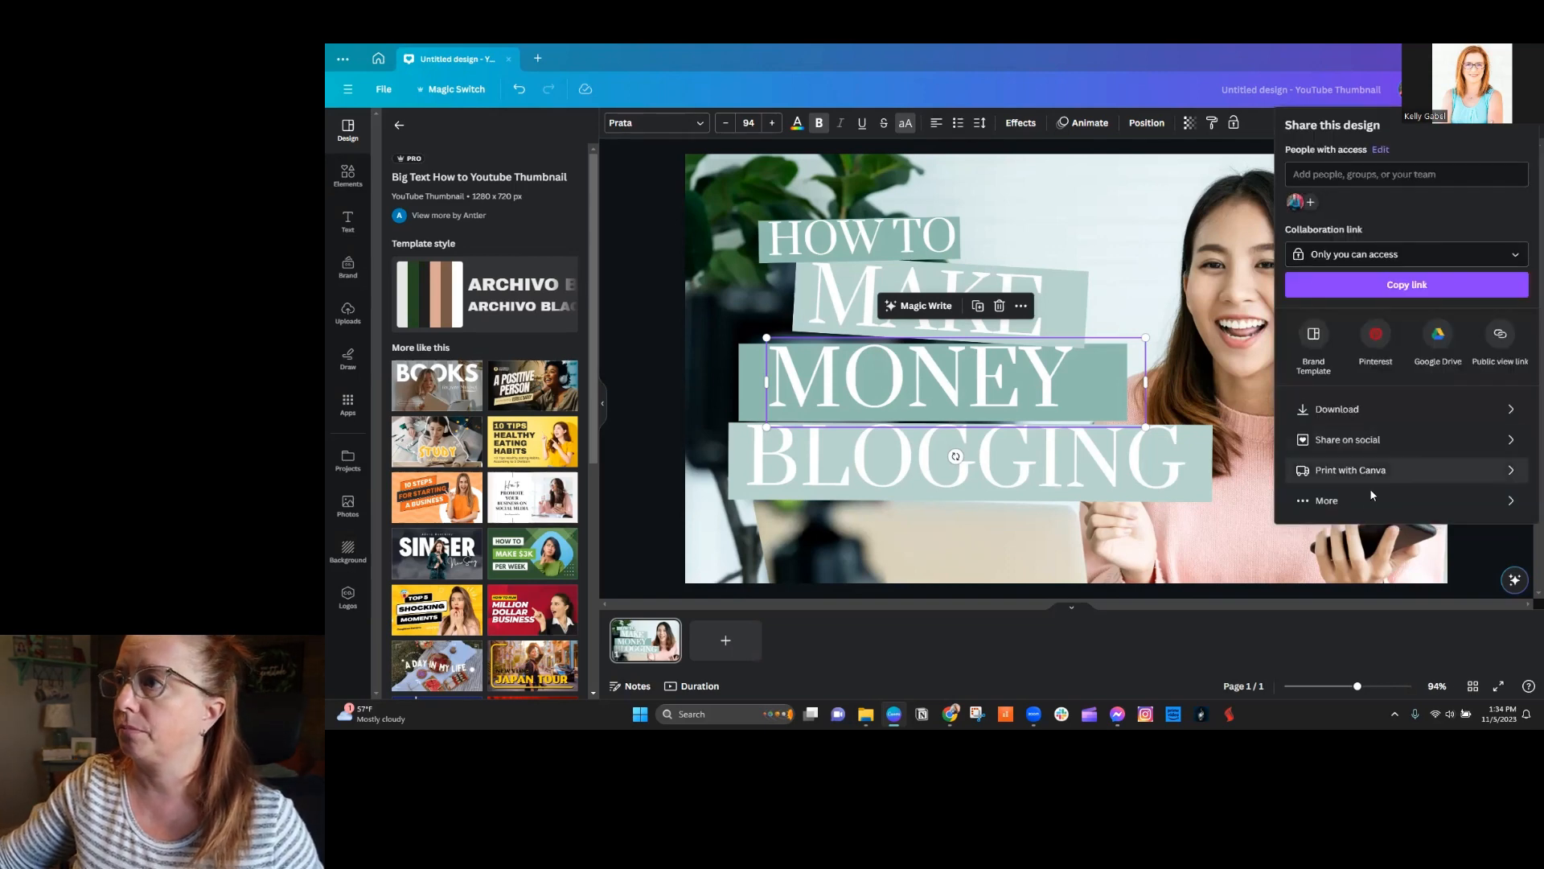
{"action": "left_click", "coordinate": [1312, 338]}
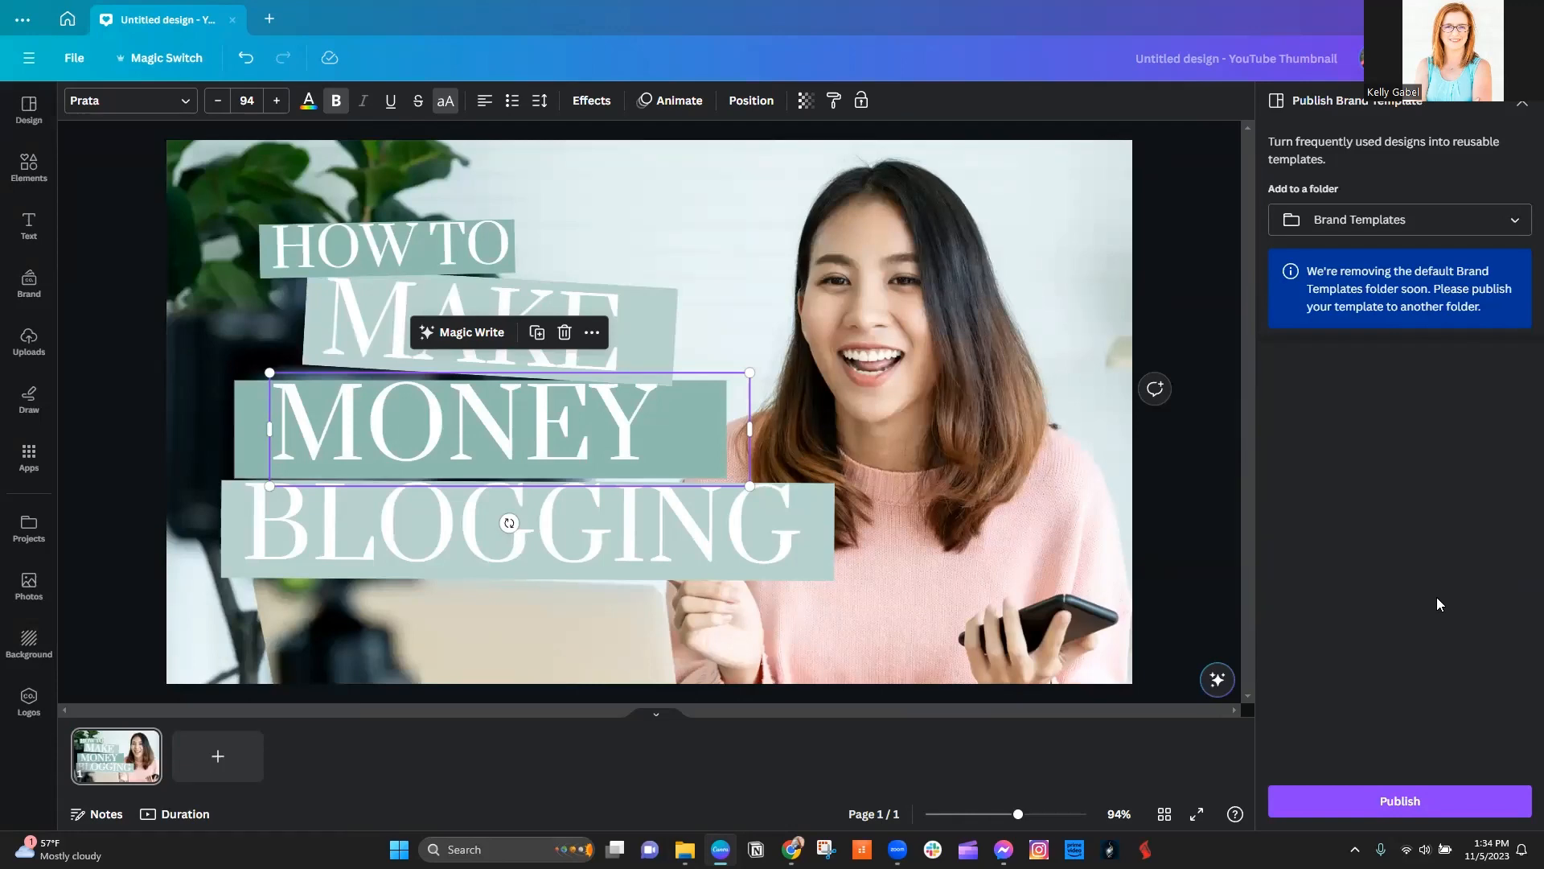
{"action": "left_click", "coordinate": [1382, 801]}
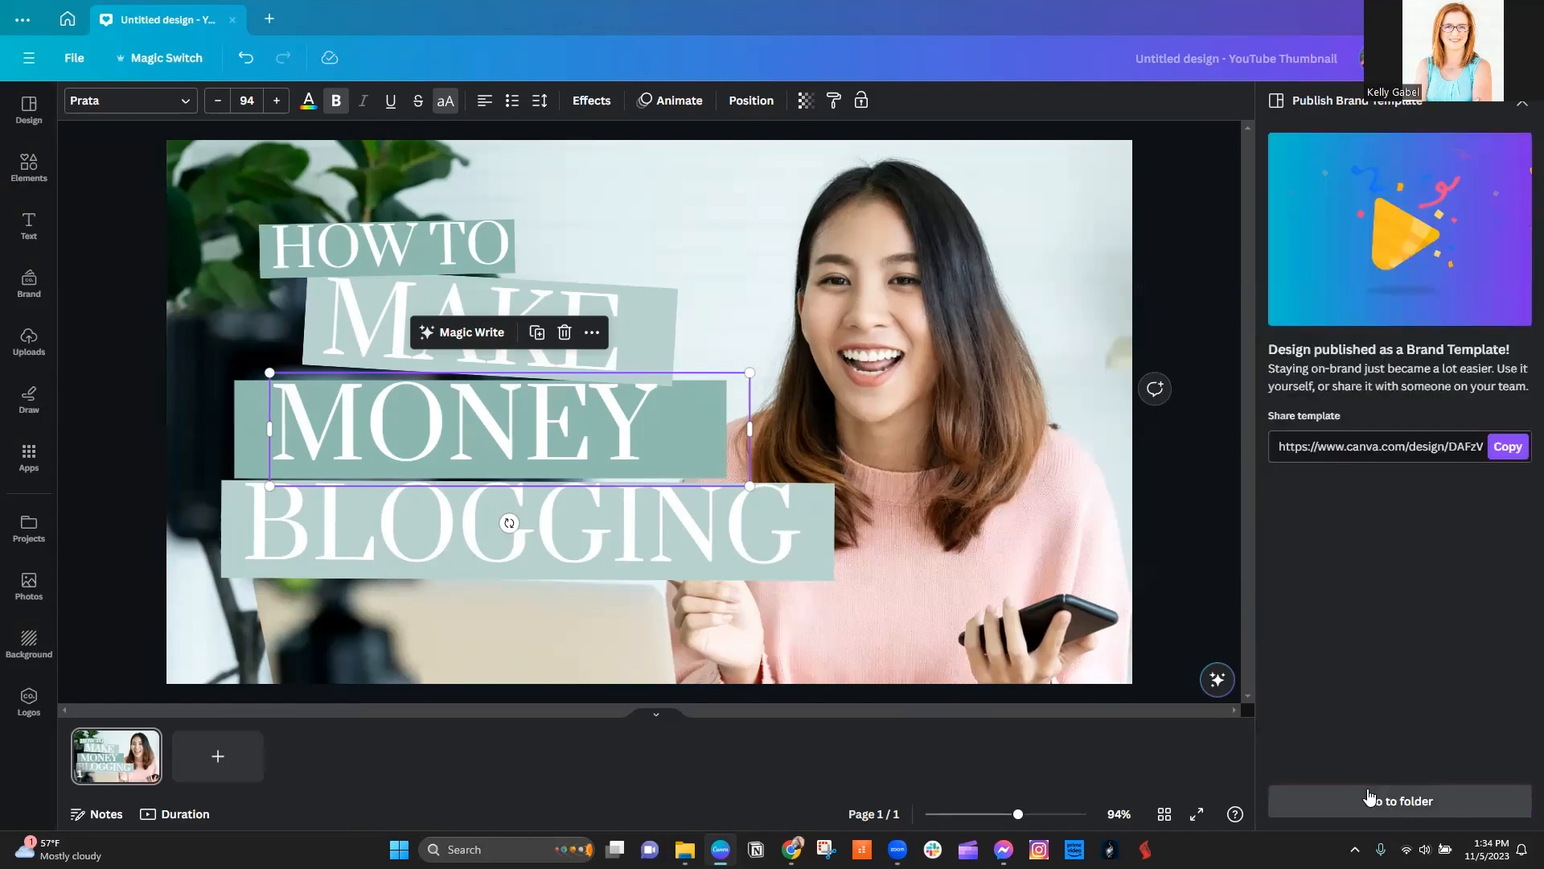
Step: Go to the Brand Templates folder and open the preview of the newly published YouTube thumbnail template
{"action": "left_click", "coordinate": [1372, 802]}
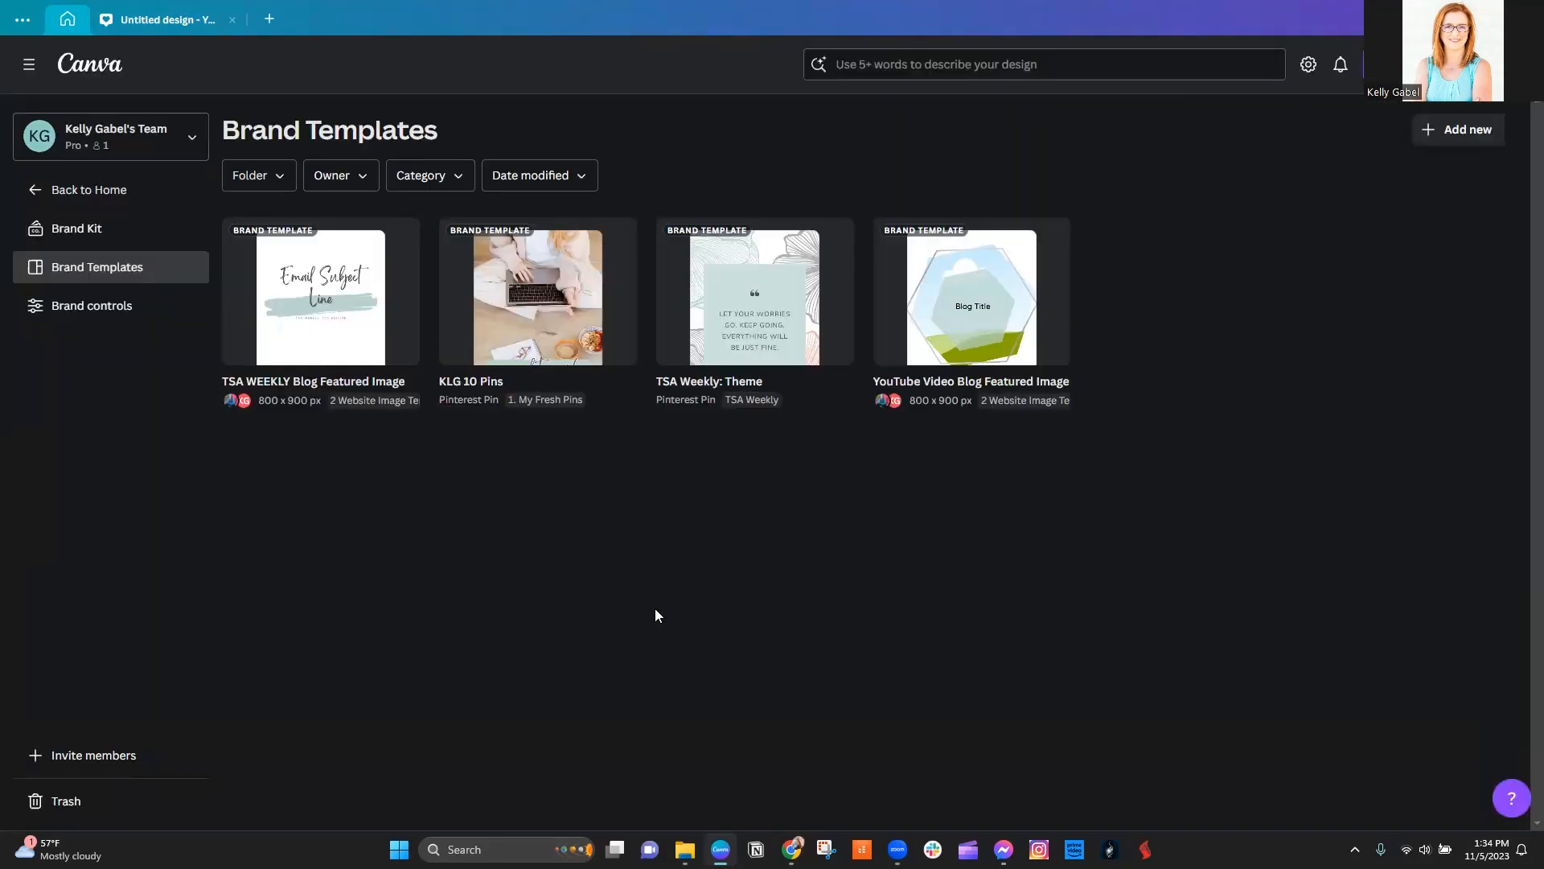
{"action": "left_click", "coordinate": [179, 21]}
{"action": "left_click", "coordinate": [1438, 801]}
{"action": "left_click", "coordinate": [100, 189]}
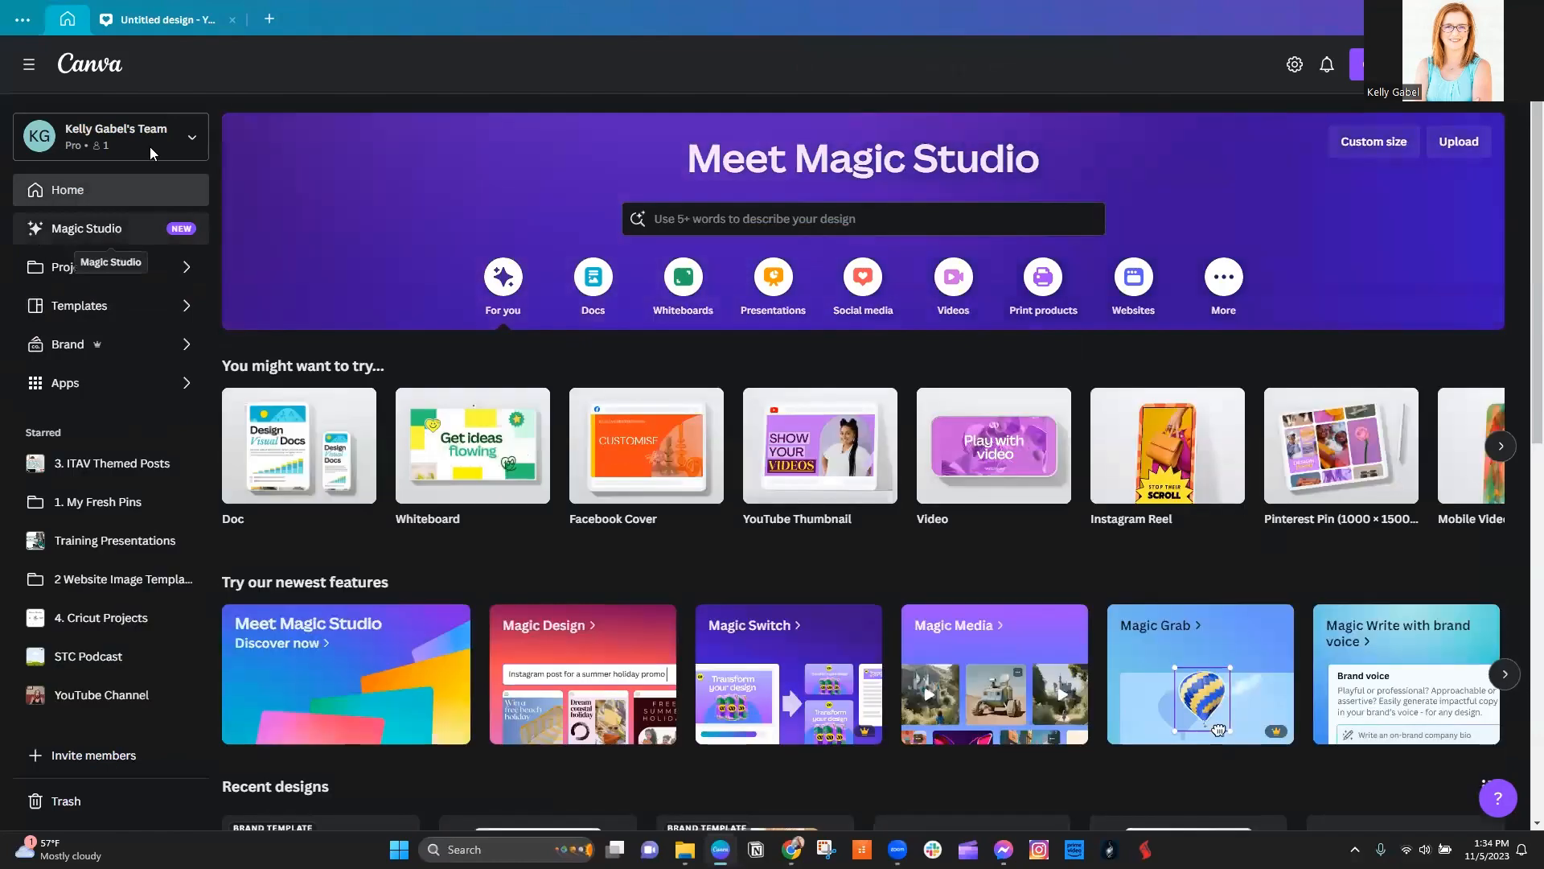
{"action": "left_click", "coordinate": [152, 12]}
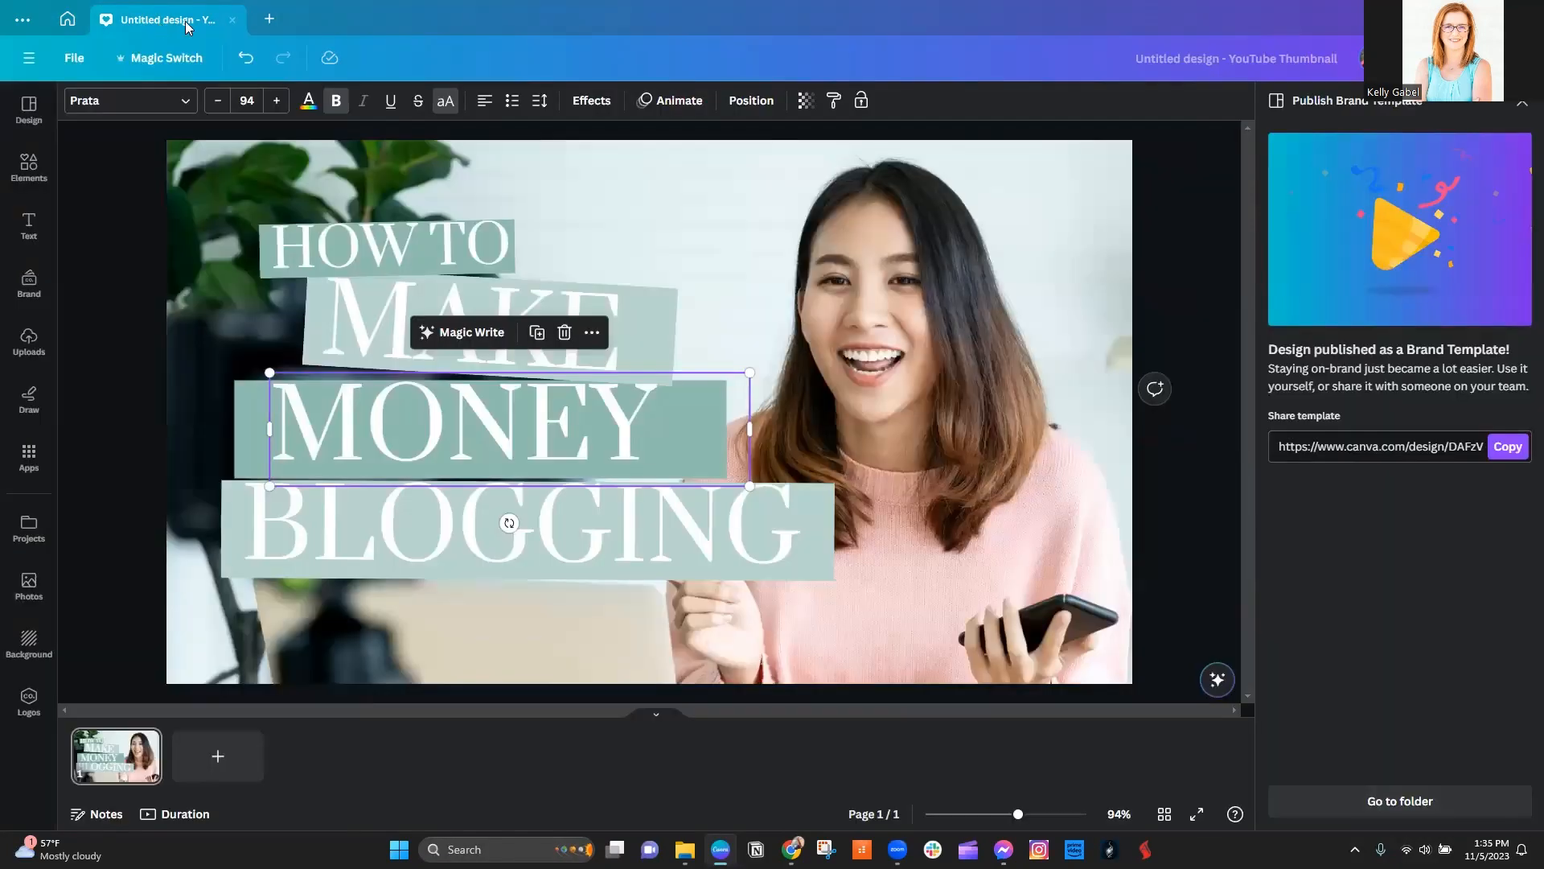
{"action": "left_click", "coordinate": [1480, 800]}
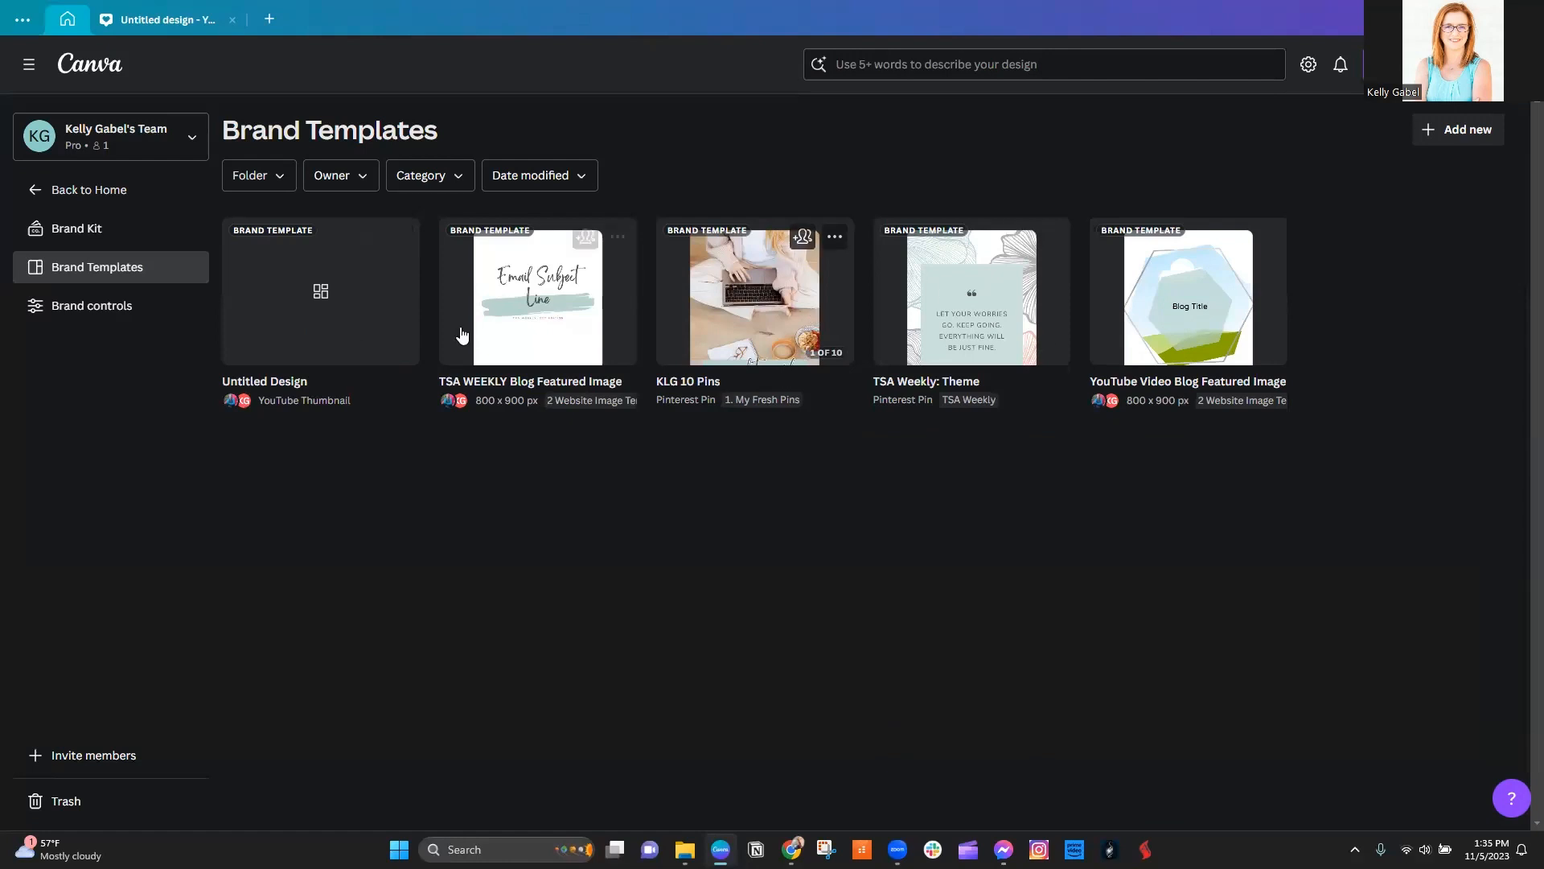
{"action": "left_click", "coordinate": [282, 308]}
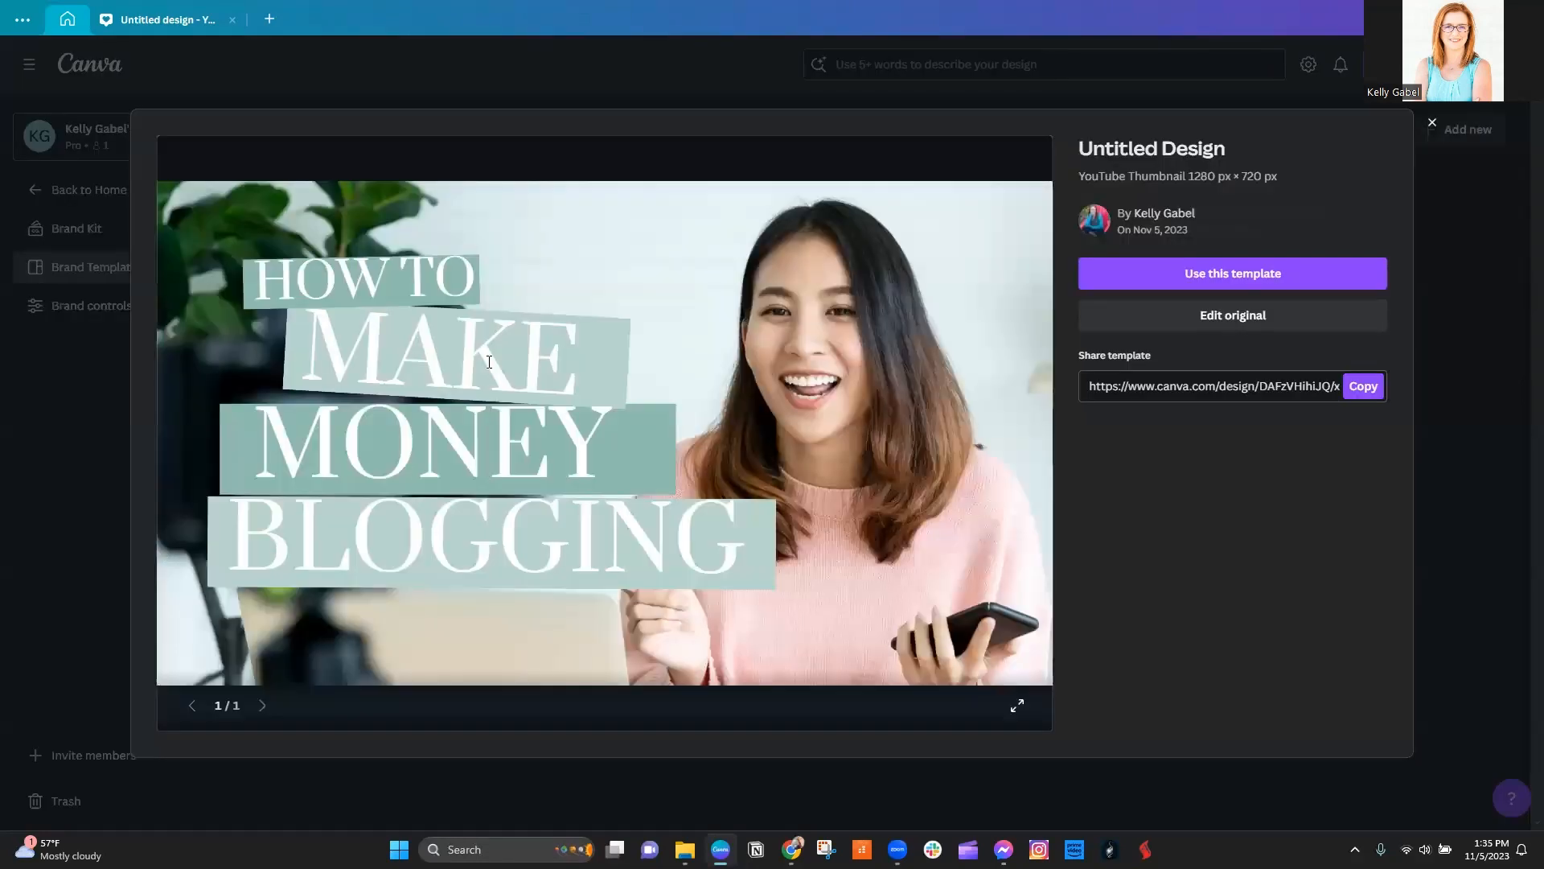